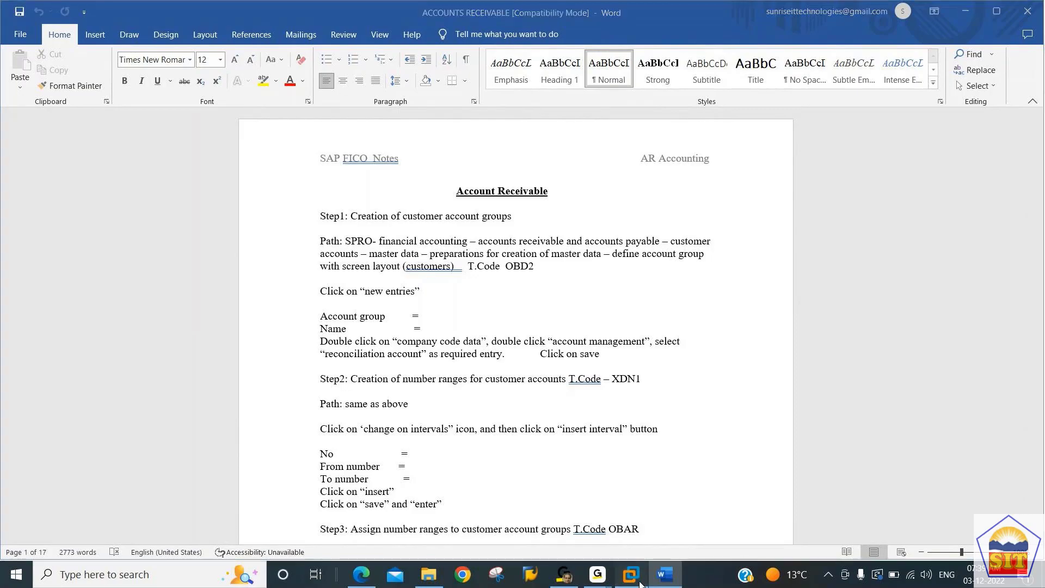
Step: Switch to the SAP system in VMware, run transaction OBD2 and view the details of the Bill-to party account group
{"action": "left_click", "coordinate": [645, 581]}
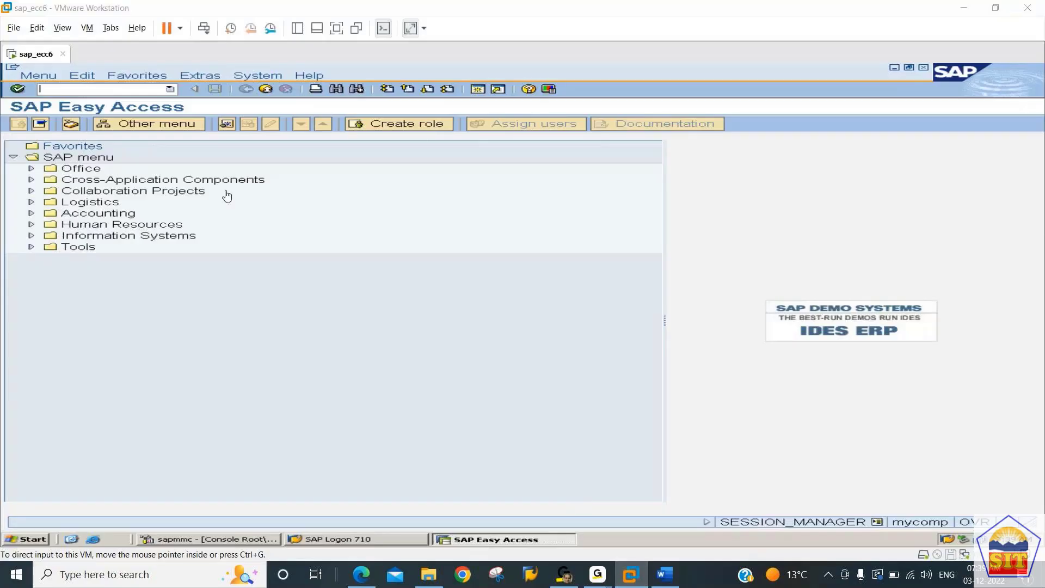
{"action": "key", "text": "alt+Tab"}
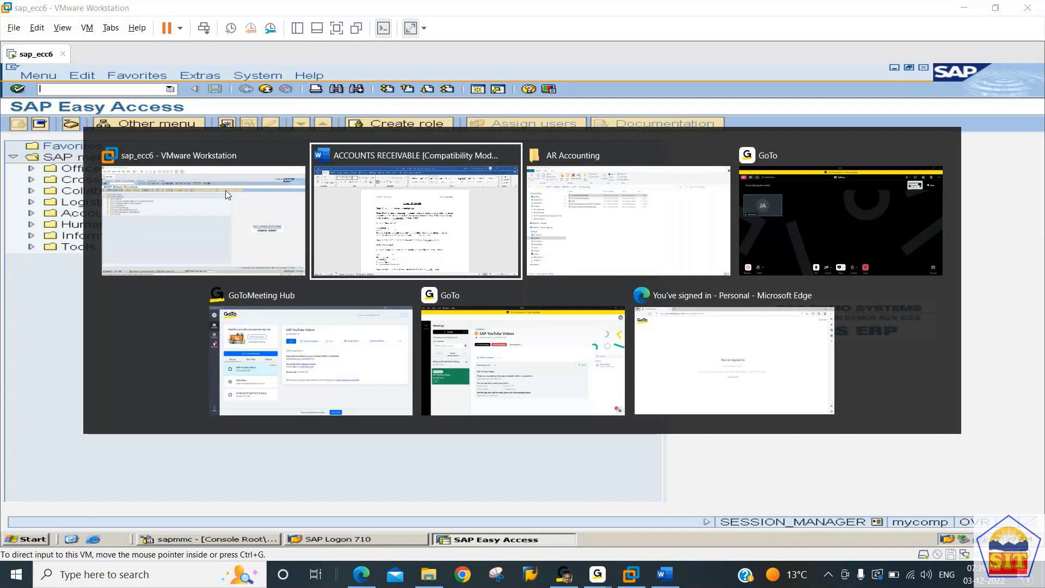
{"action": "key", "text": "alt+Tab"}
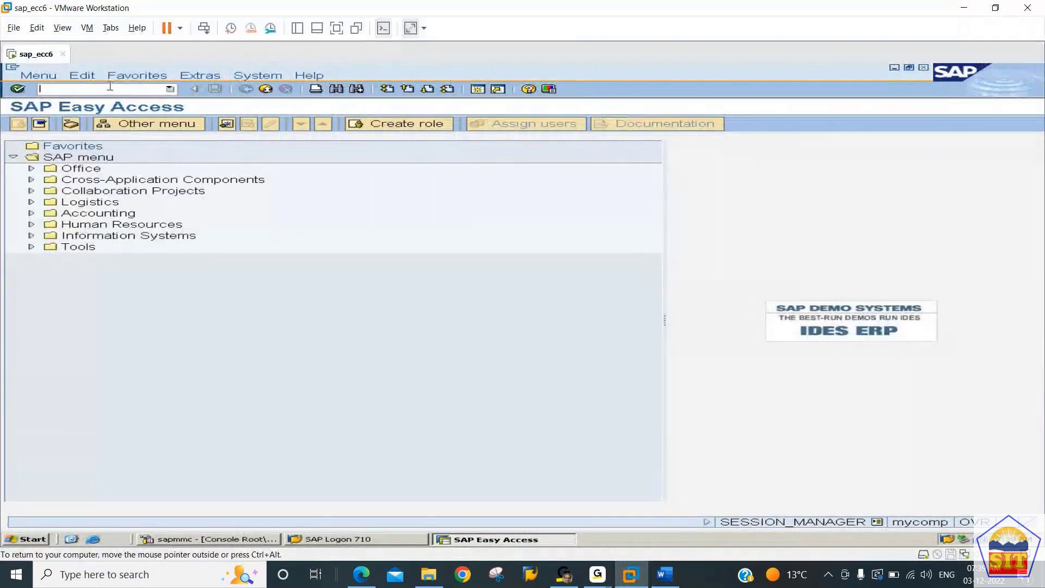
{"action": "type", "text": "obd2"}
{"action": "key", "text": "Return"}
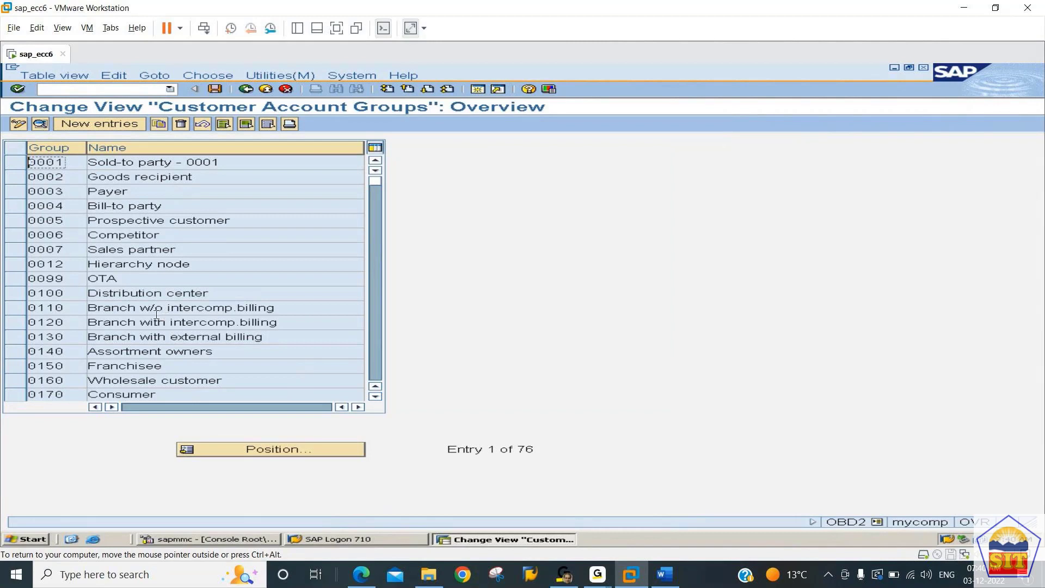
{"action": "double_click", "coordinate": [63, 208]}
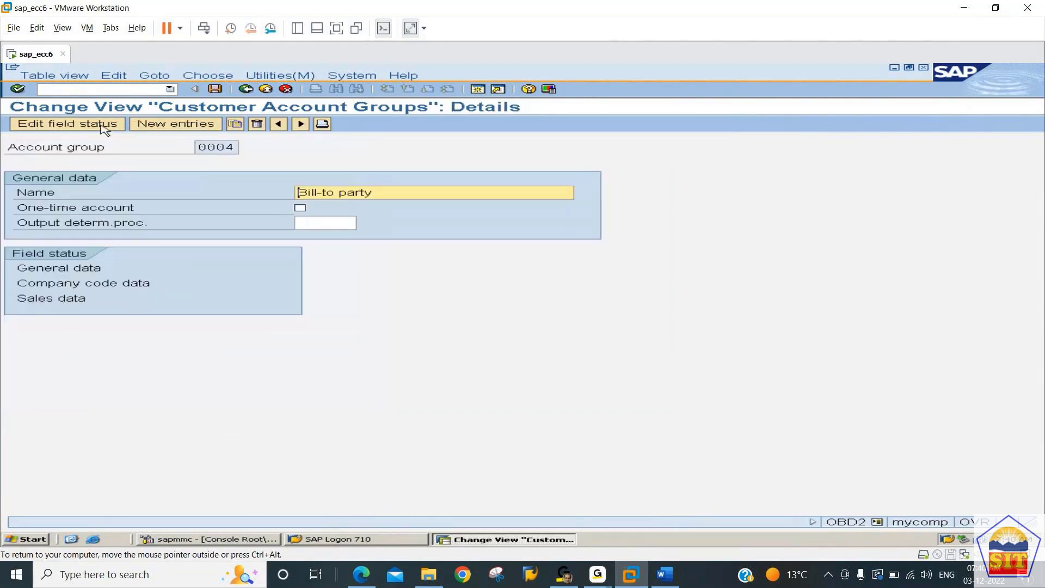
{"action": "left_click", "coordinate": [248, 89]}
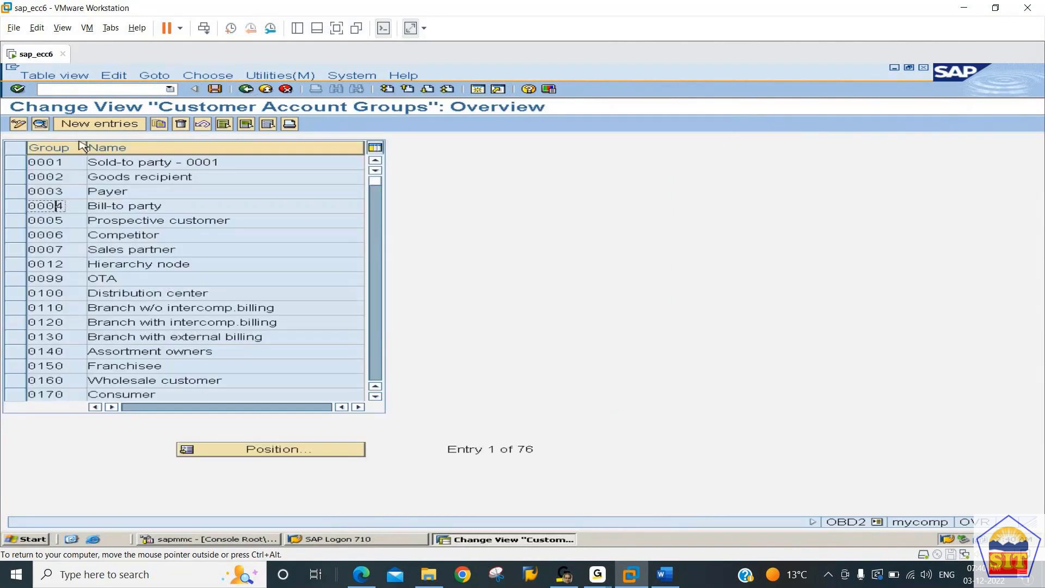
Step: Add a new customer account group 1188 with the name "Domestic Customers for 1188"
{"action": "left_click", "coordinate": [97, 125]}
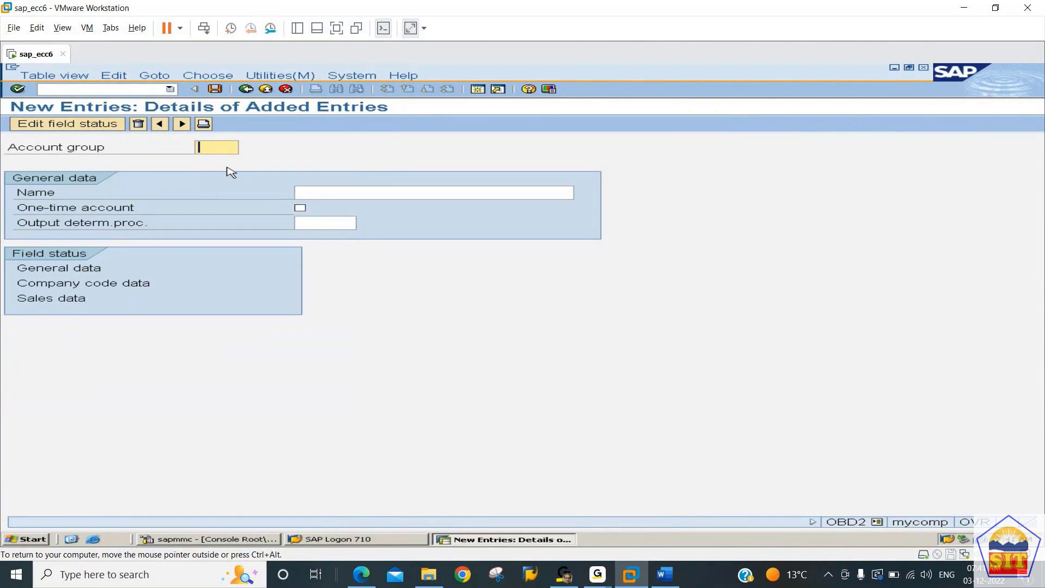
{"action": "type", "text": "1188"}
{"action": "key", "text": "Tab"}
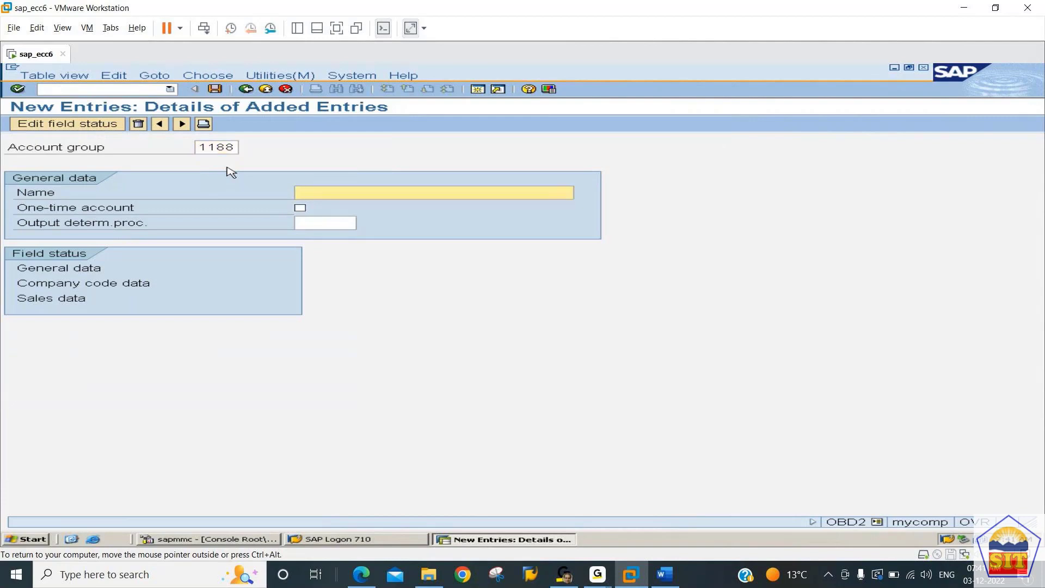
{"action": "type", "text": "N"}
{"action": "key", "text": "BackSpace"}
{"action": "type", "text": "Domestic Customers fo"}
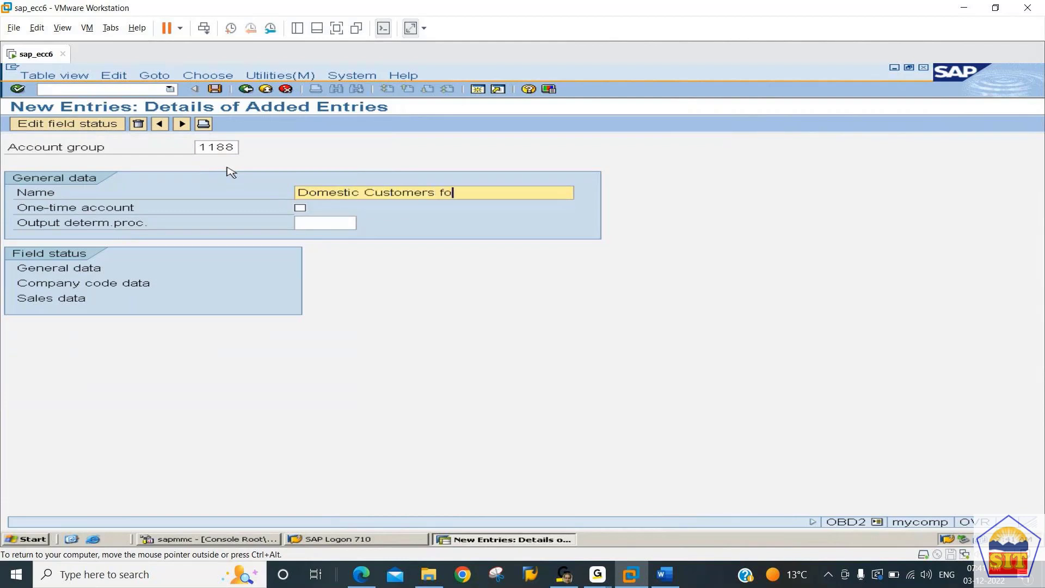
{"action": "type", "text": "r 1188"}
Step: Make Reconciliation account a required entry in the group's company code account management data, and save it under the proposed customizing request
{"action": "double_click", "coordinate": [60, 284]}
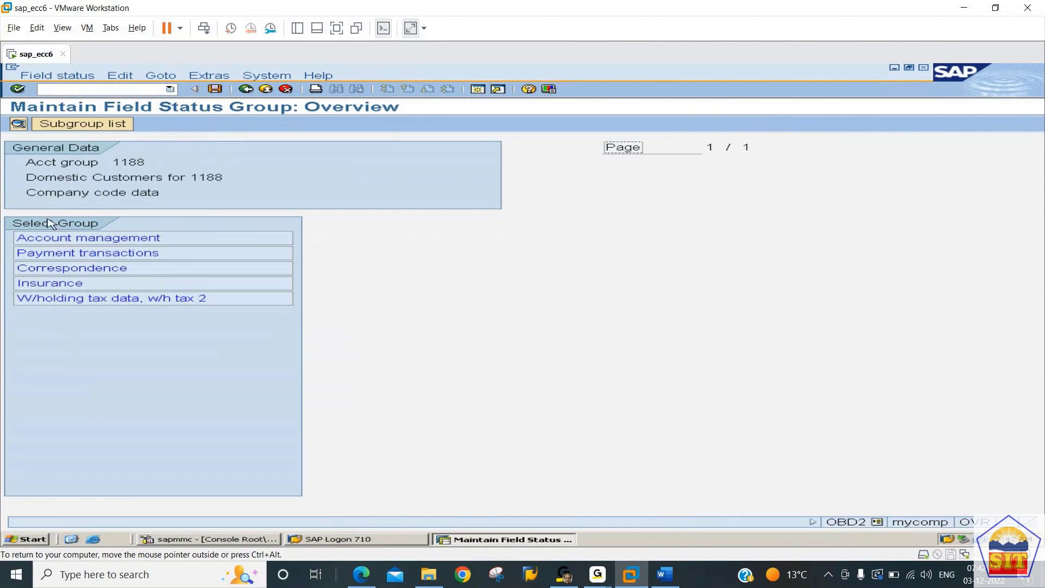
{"action": "double_click", "coordinate": [109, 238]}
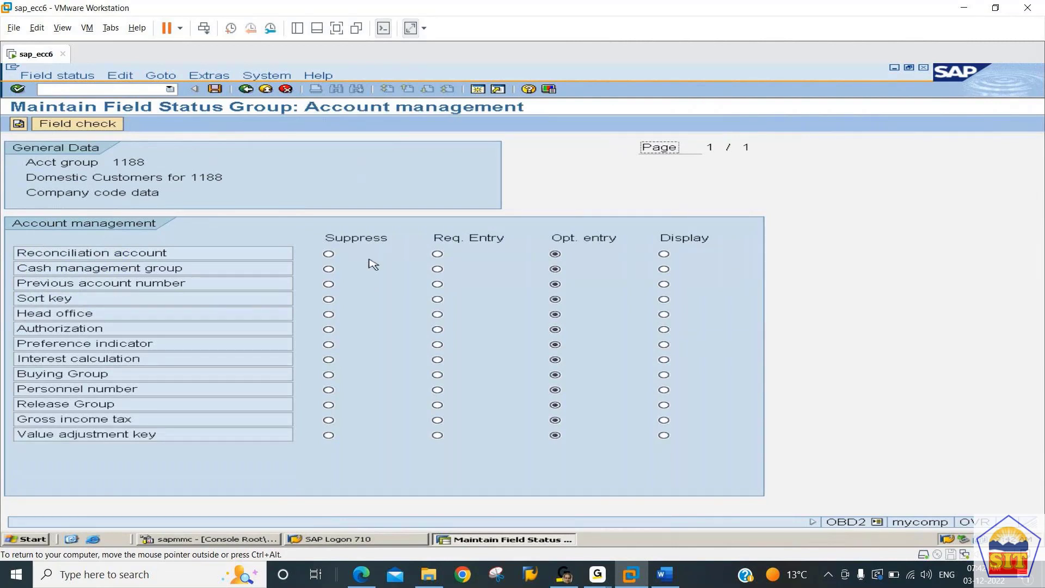
{"action": "left_click", "coordinate": [438, 254]}
{"action": "left_click", "coordinate": [216, 89]}
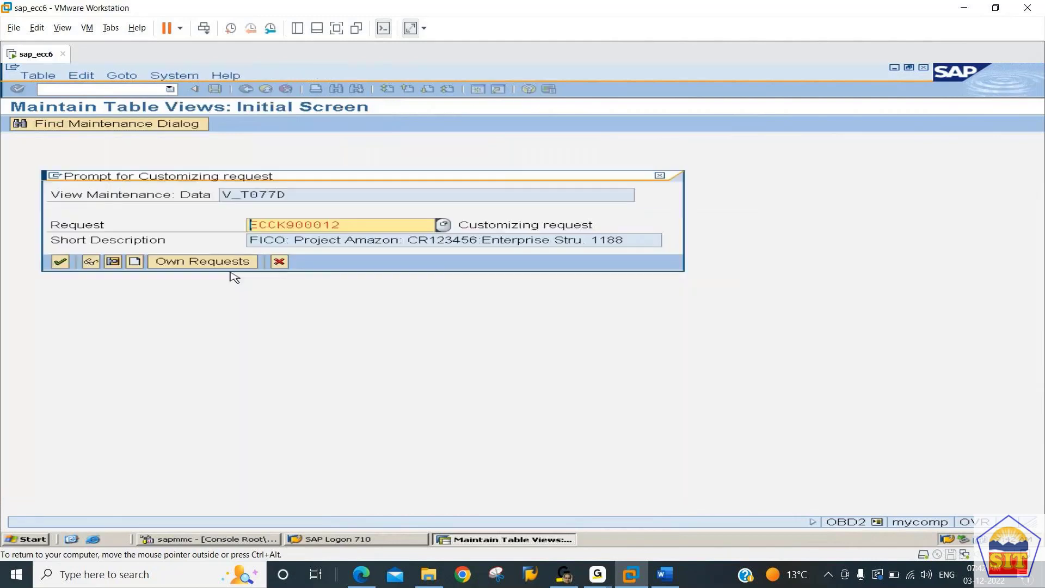
{"action": "key", "text": "Return"}
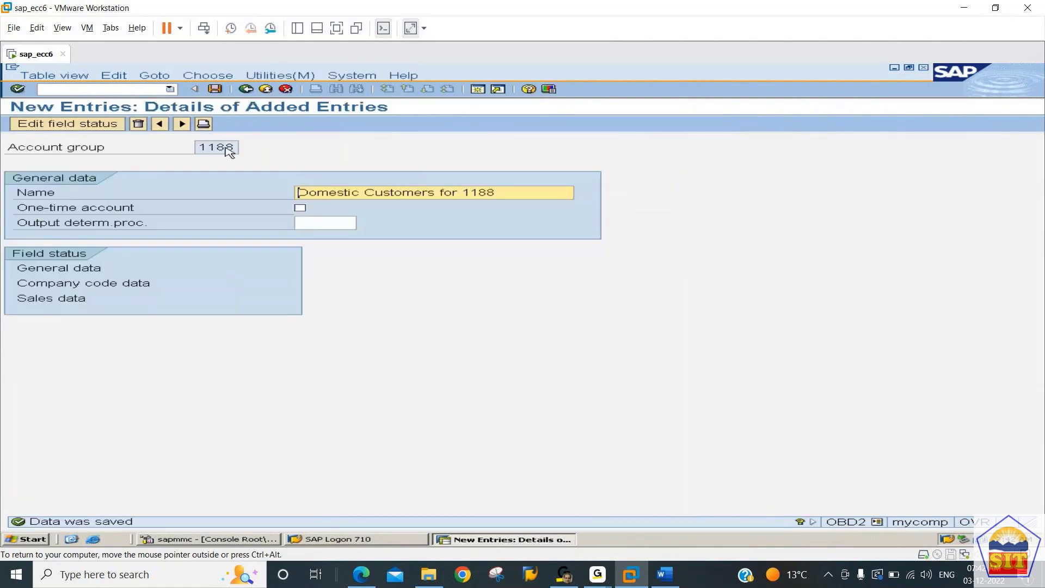
{"action": "left_click", "coordinate": [245, 88]}
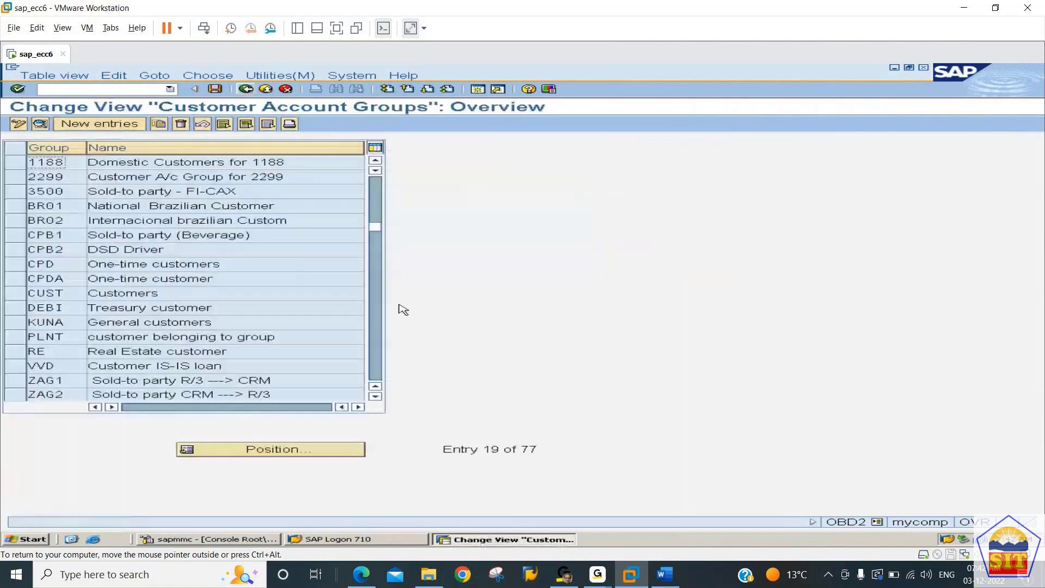
Step: Consult Step 2 in the Word notes, and open the customer number range intervals for changing in SAP through transaction XDN1
{"action": "left_click", "coordinate": [663, 578]}
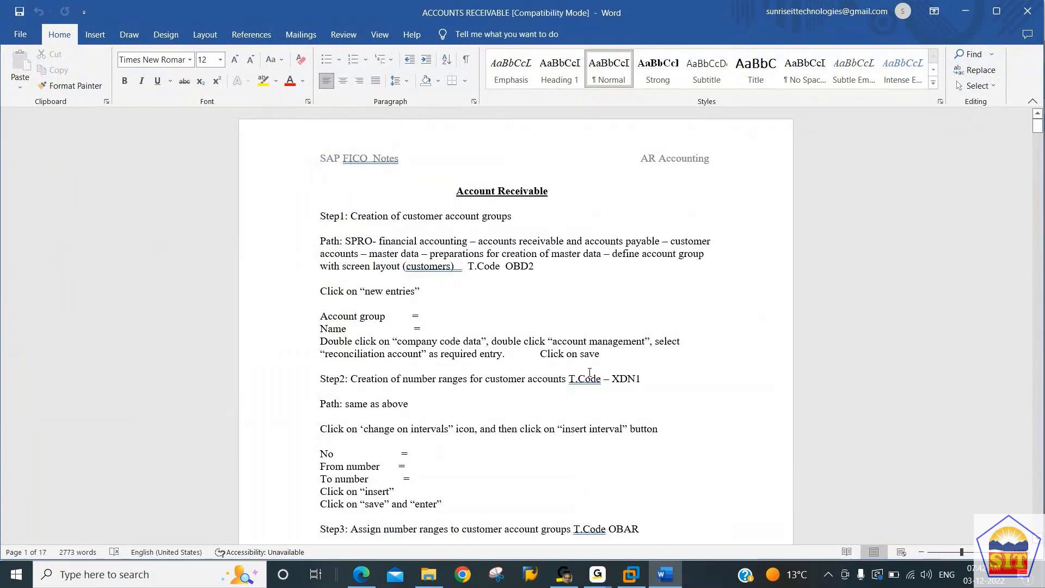
{"action": "scroll", "coordinate": [590, 373], "scroll_direction": "down", "scroll_amount": 1}
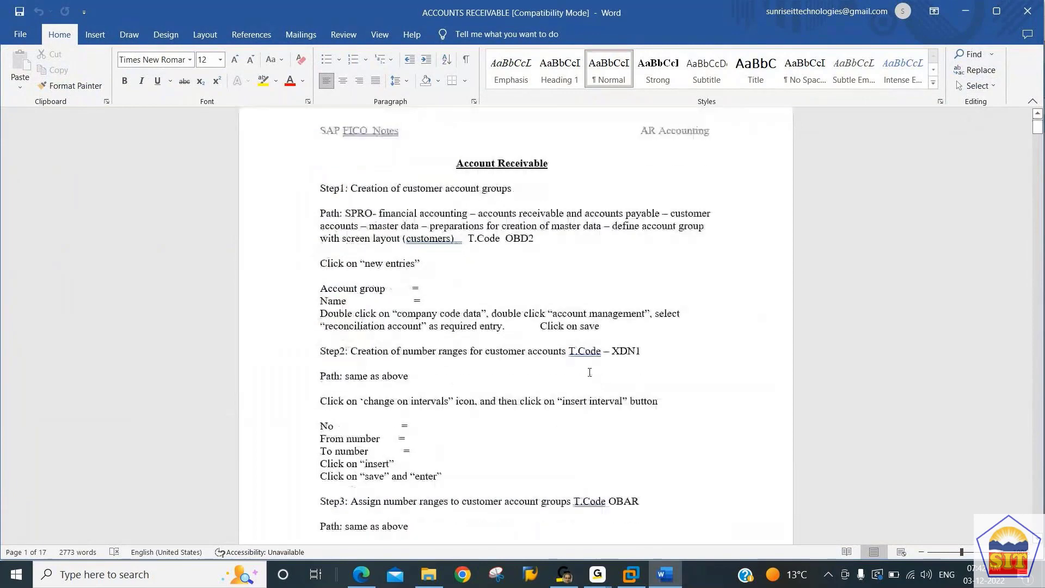
{"action": "key", "text": "alt+Tab"}
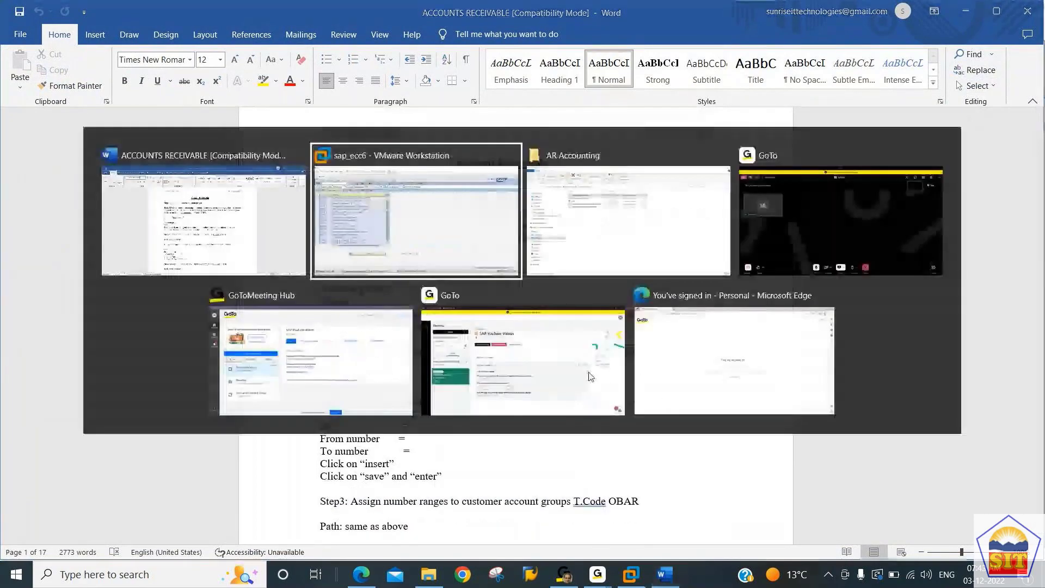
{"action": "left_click", "coordinate": [159, 89]}
{"action": "type", "text": "/n"}
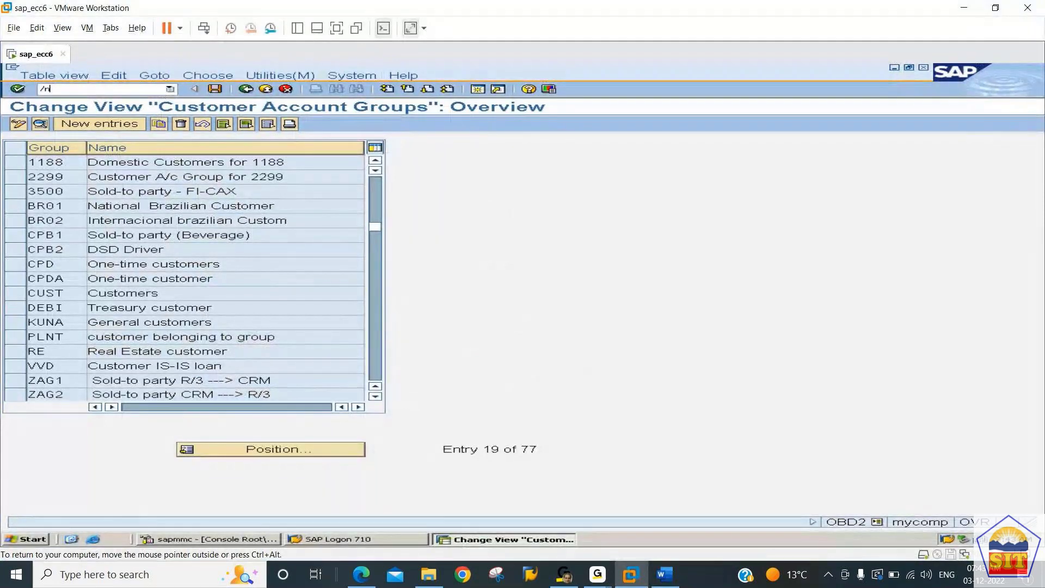
{"action": "type", "text": "xd"}
{"action": "key", "text": "Return"}
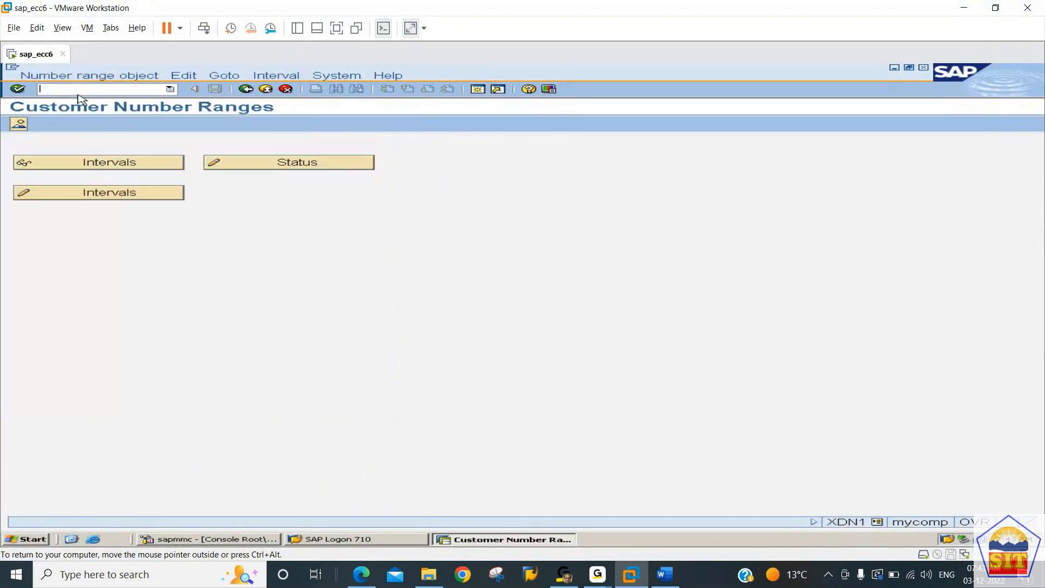
{"action": "left_click", "coordinate": [69, 197]}
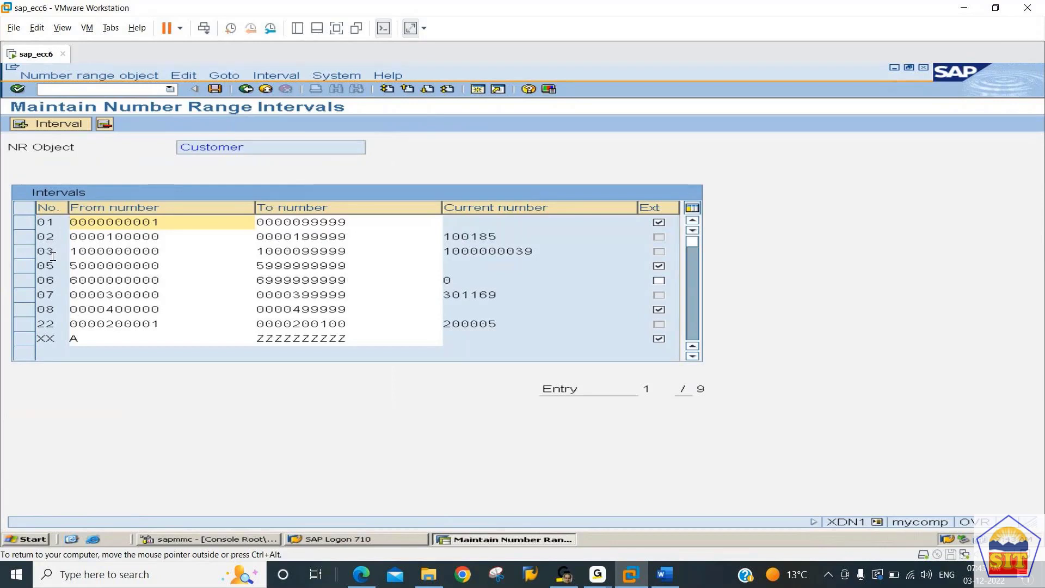
{"action": "left_click", "coordinate": [61, 126]}
{"action": "left_click", "coordinate": [660, 266]}
{"action": "left_click", "coordinate": [393, 239]}
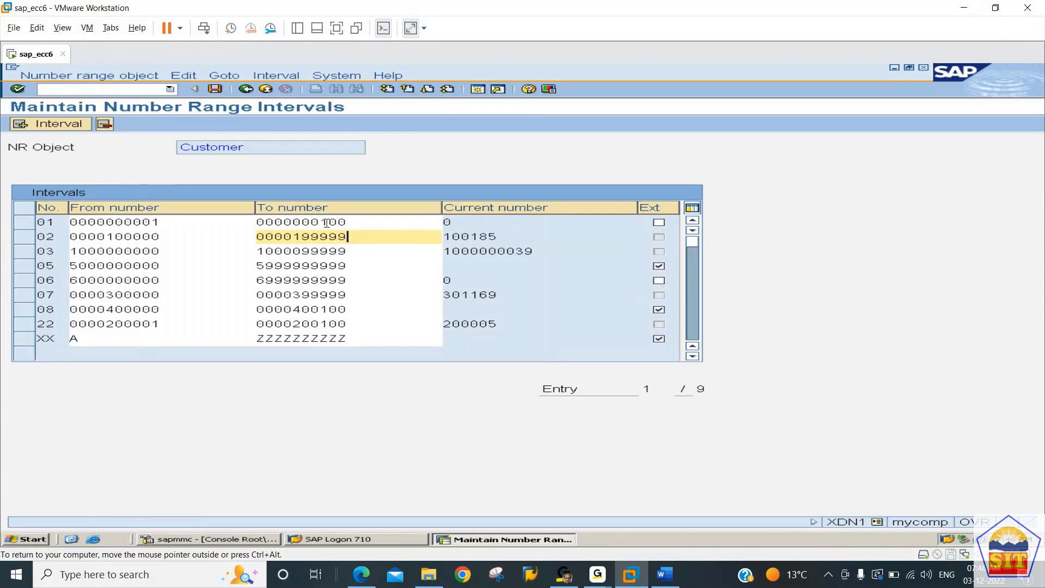
{"action": "left_click", "coordinate": [350, 221]}
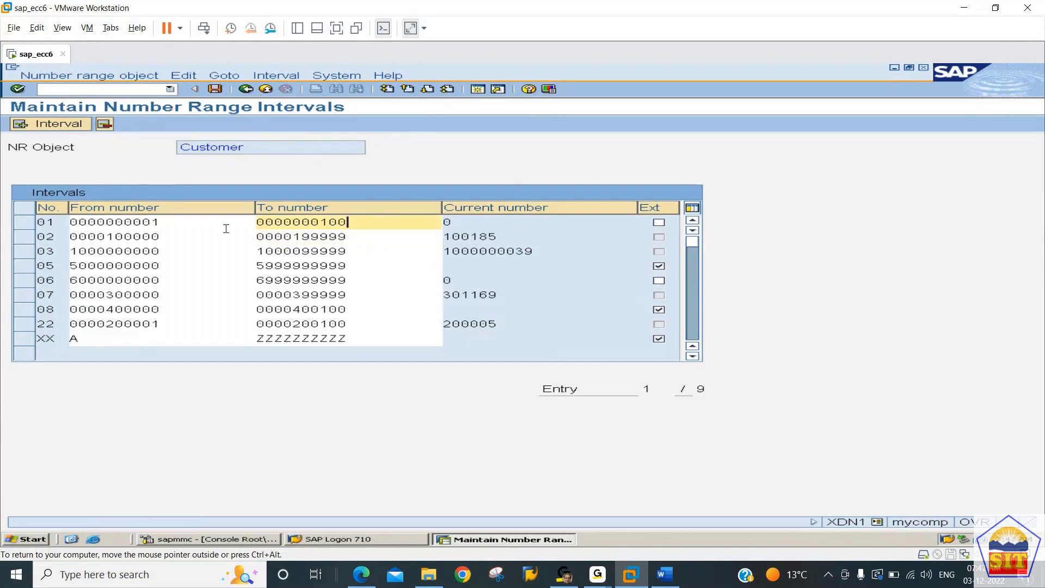
{"action": "left_click", "coordinate": [62, 223]}
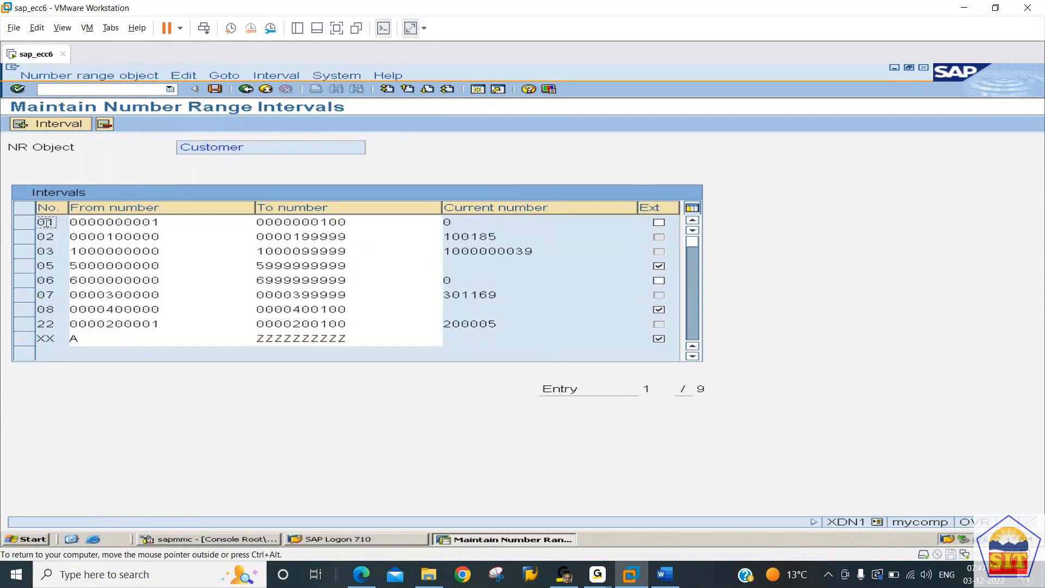
{"action": "left_click", "coordinate": [169, 223]}
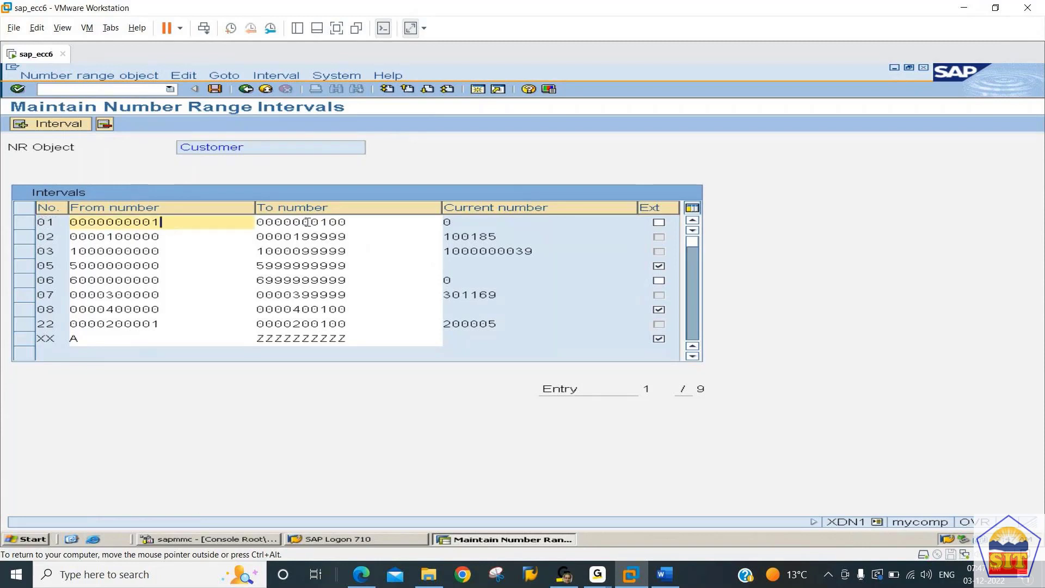
Step: Insert customer number range interval 88 from 101 to 200 with internal numbering, and save the intervals
{"action": "left_click", "coordinate": [77, 125]}
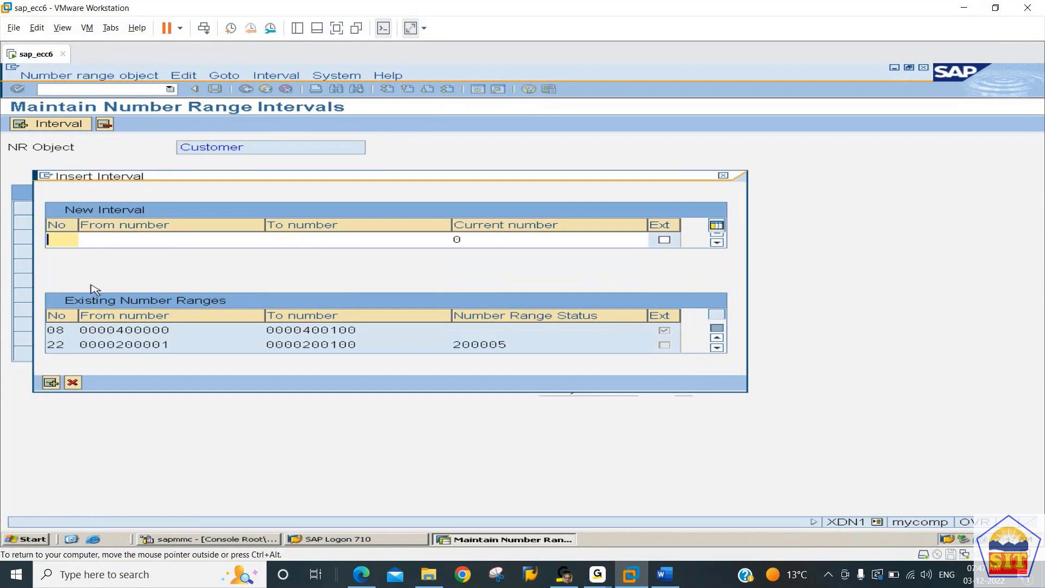
{"action": "type", "text": "88"}
{"action": "key", "text": "Tab"}
{"action": "type", "text": "101"}
{"action": "key", "text": "Tab"}
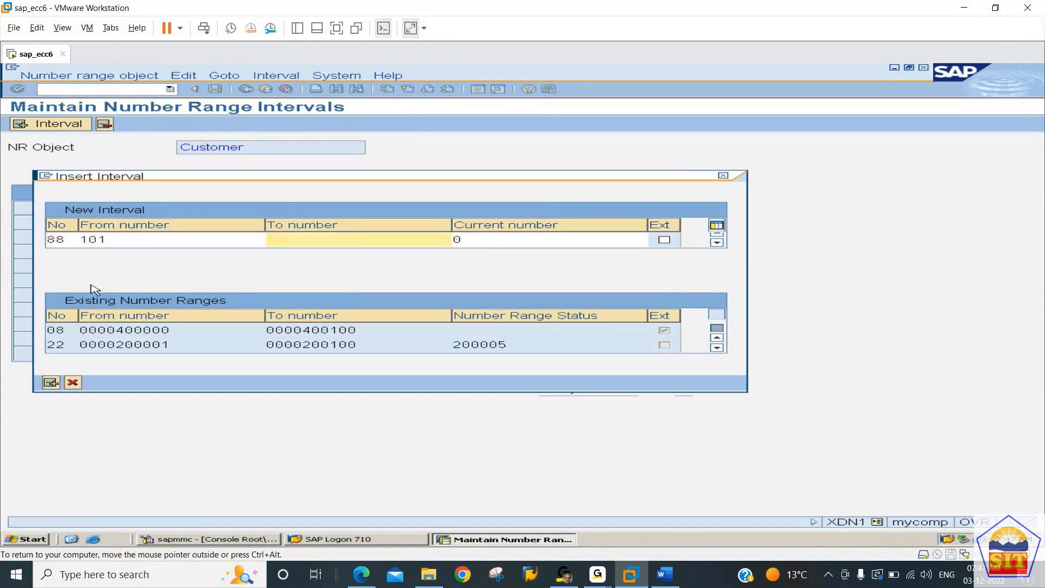
{"action": "type", "text": "200"}
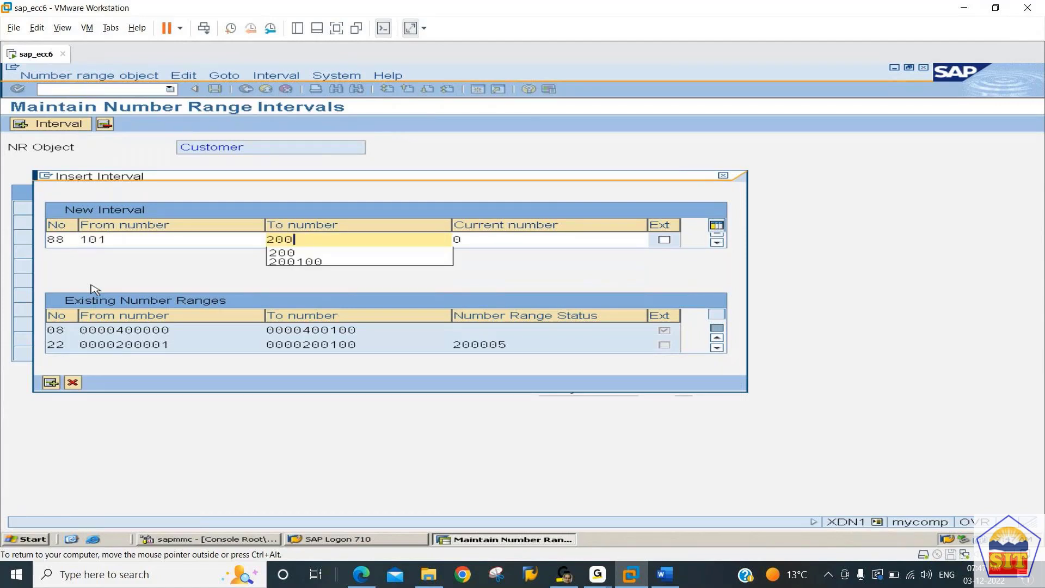
{"action": "left_click", "coordinate": [330, 239]}
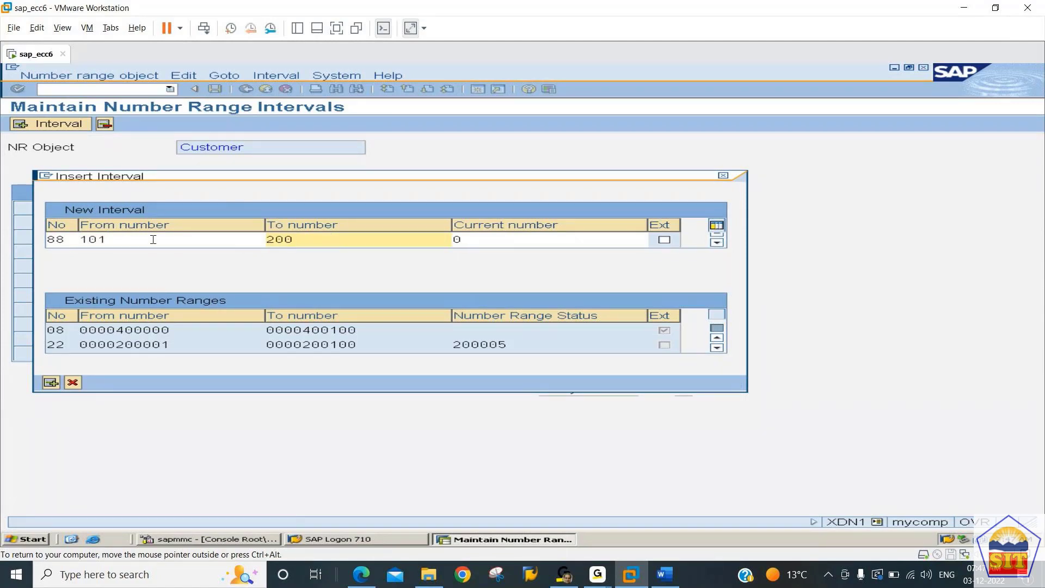
{"action": "left_click", "coordinate": [153, 240]}
{"action": "left_click", "coordinate": [340, 241]}
{"action": "left_click", "coordinate": [213, 241]}
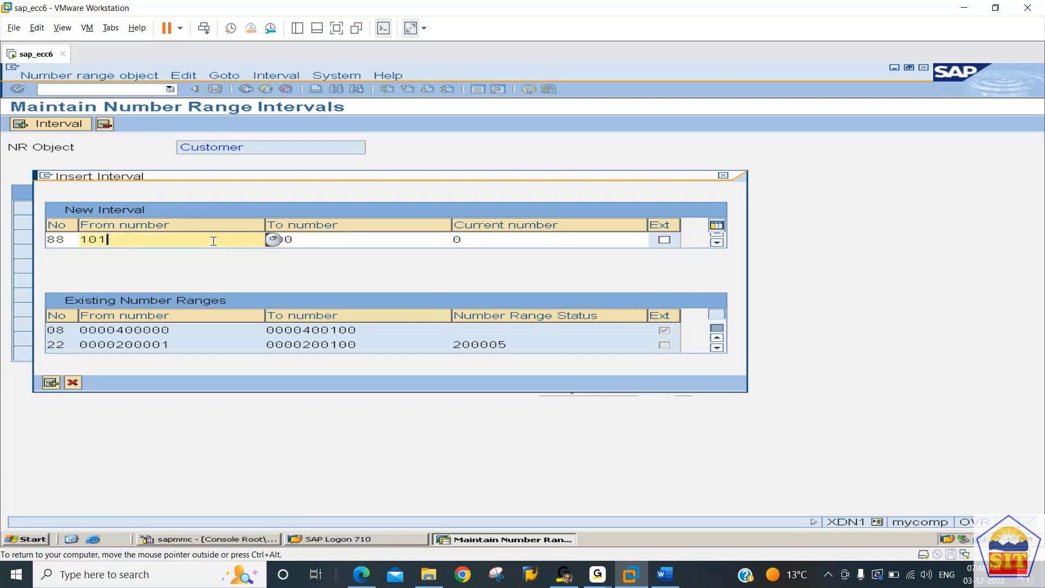
{"action": "left_click", "coordinate": [343, 244]}
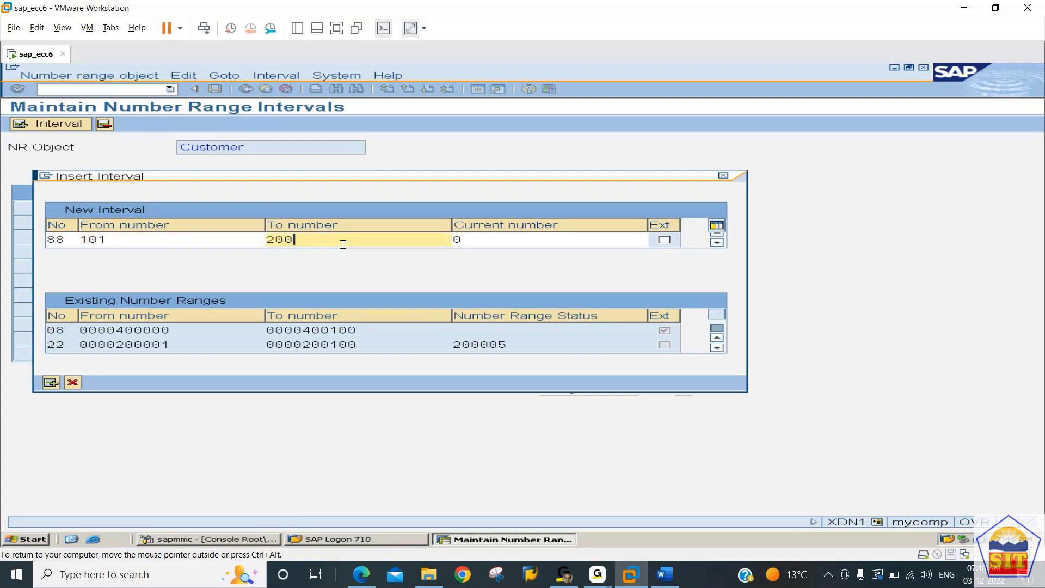
{"action": "key", "text": "Return"}
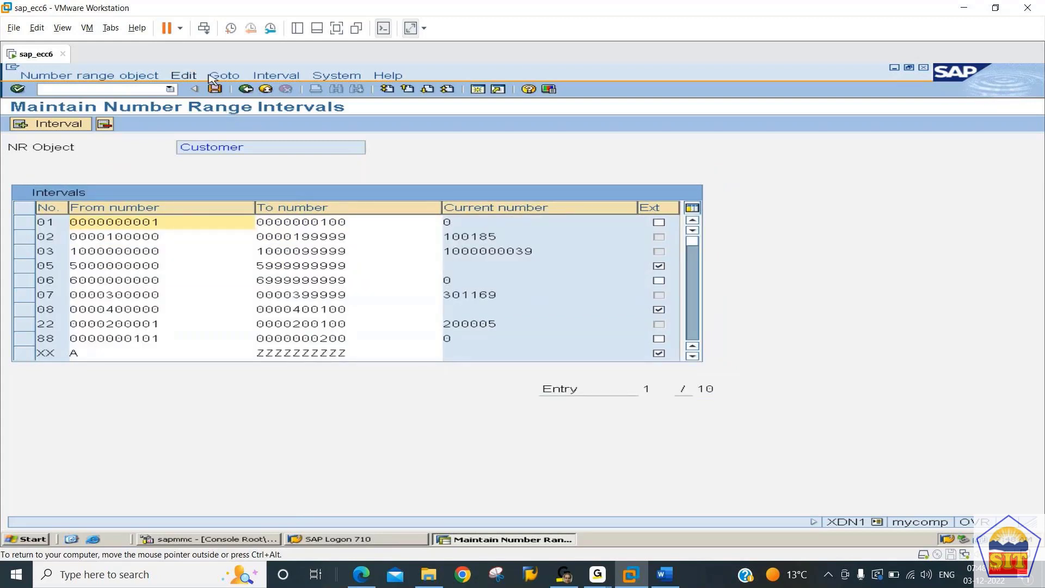
{"action": "left_click", "coordinate": [215, 89]}
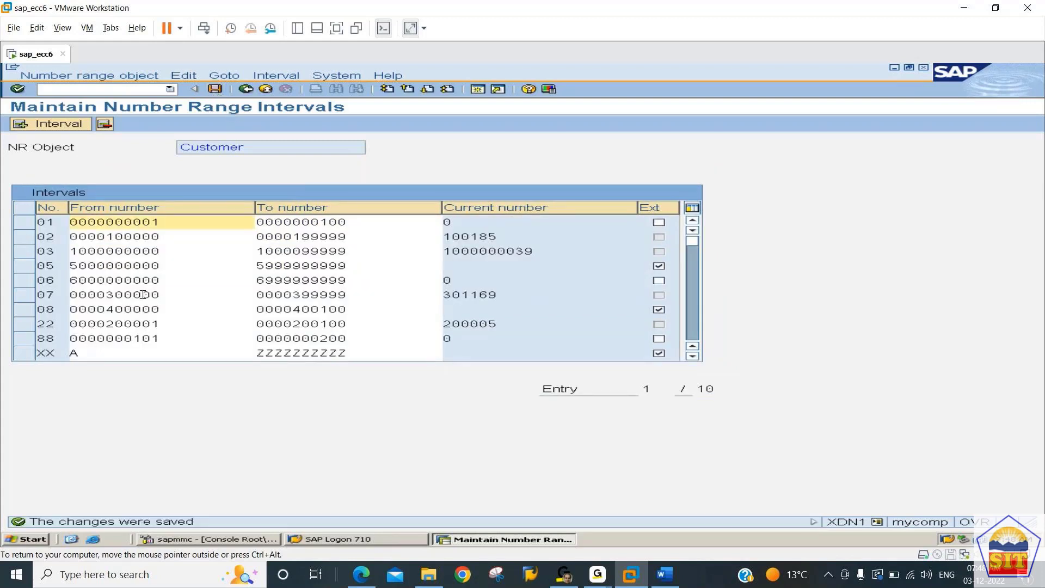
Step: Leave the number range maintenance for the SAP Easy Access screen and switch to the Accounts Receivable notes in Word
{"action": "left_click", "coordinate": [169, 338]}
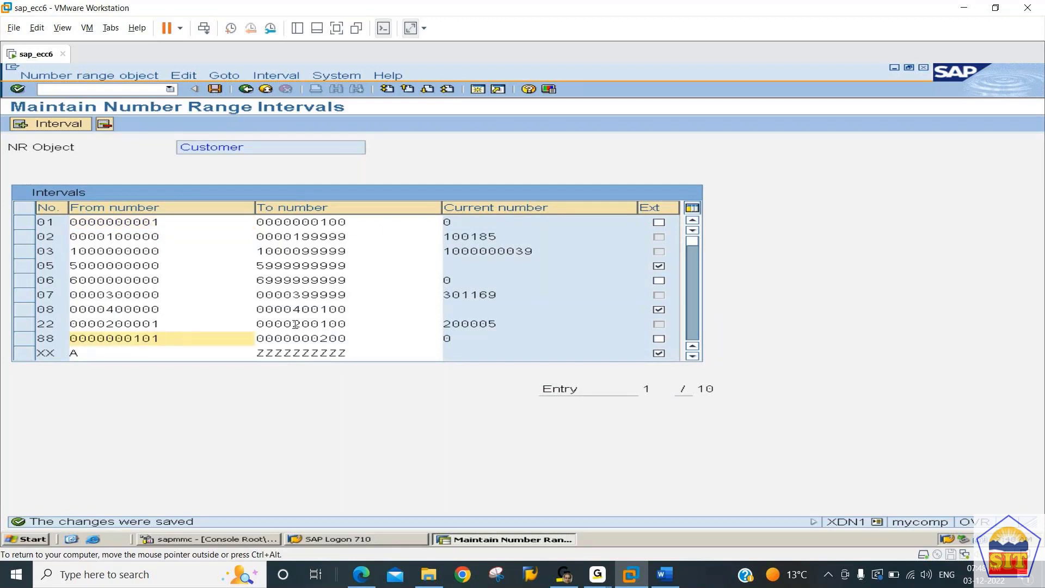
{"action": "left_click", "coordinate": [247, 90]}
{"action": "left_click", "coordinate": [247, 89]}
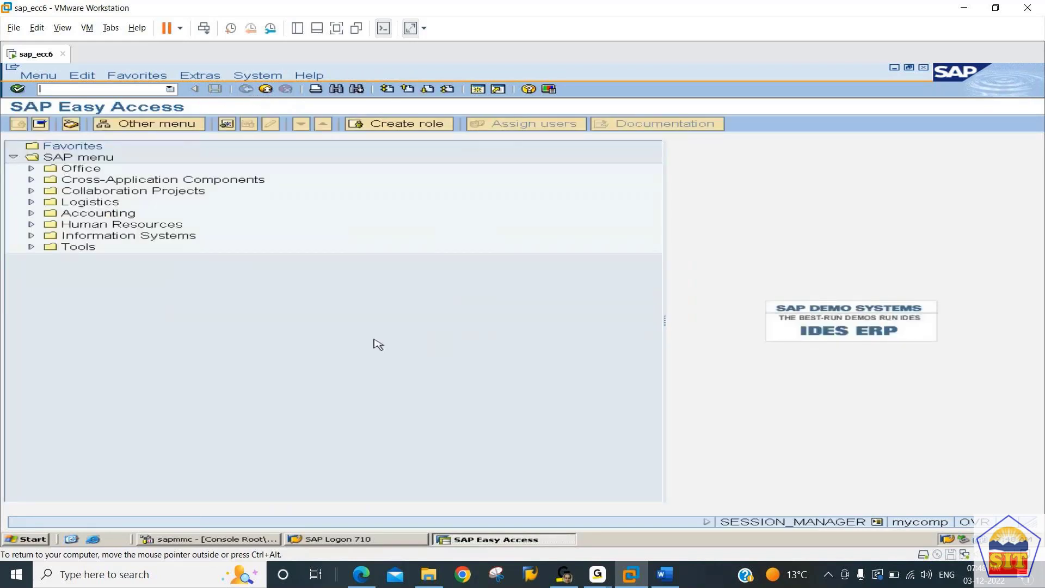
{"action": "left_click", "coordinate": [669, 577]}
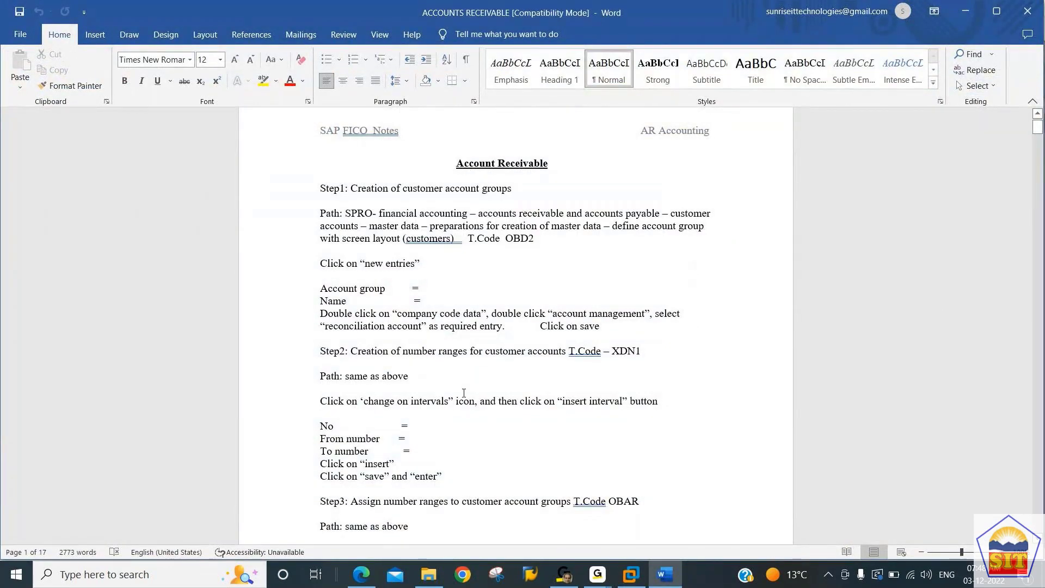
Step: Switch to SAP, open the customer account group number range assignment through transaction OBAR, and locate account group 1188
{"action": "key", "text": "alt+Tab"}
{"action": "type", "text": "obd2"}
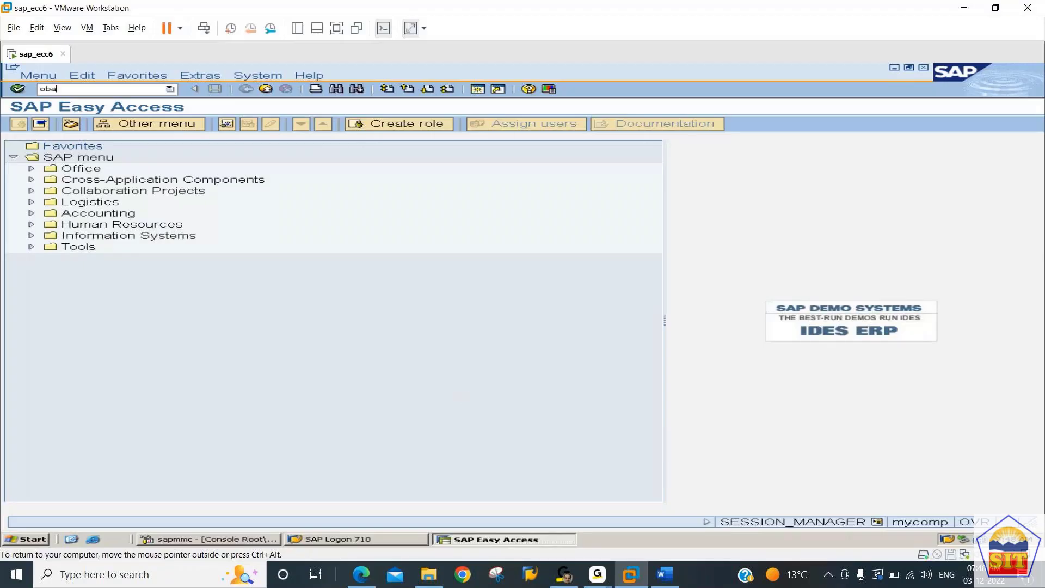
{"action": "key", "text": "Return"}
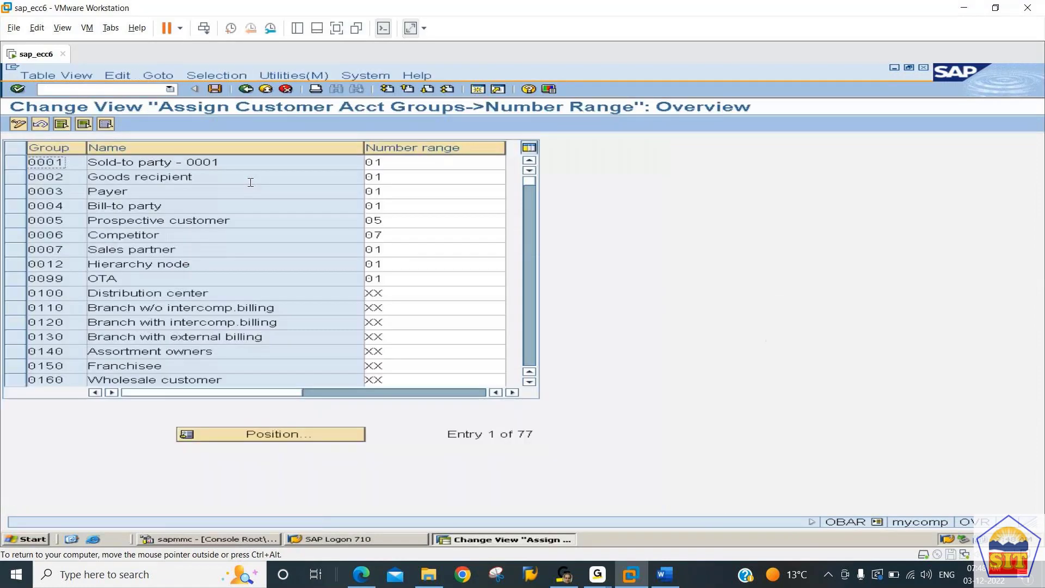
{"action": "left_click", "coordinate": [303, 435]}
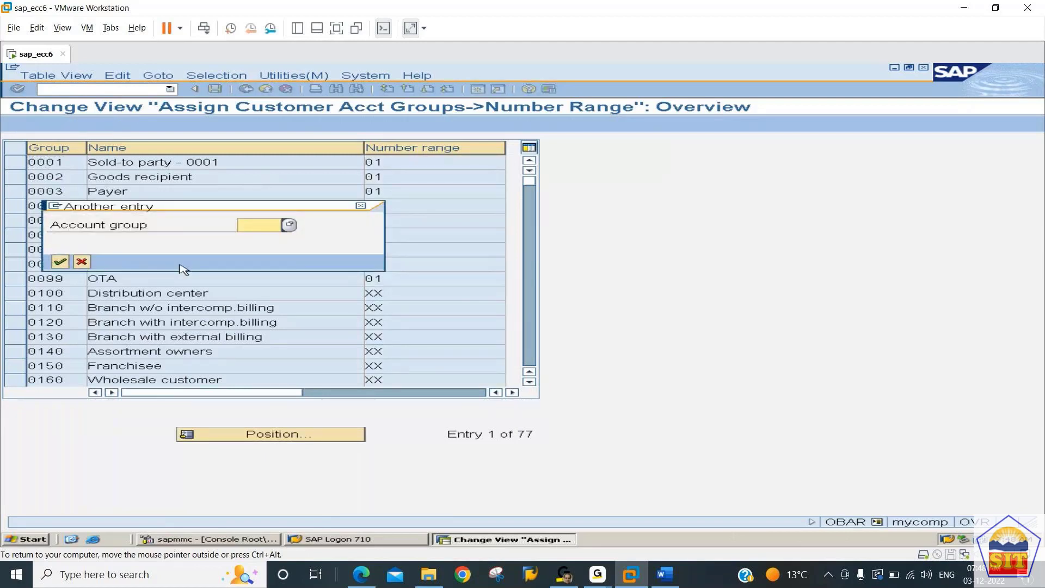
{"action": "type", "text": "1188"}
{"action": "key", "text": "Return"}
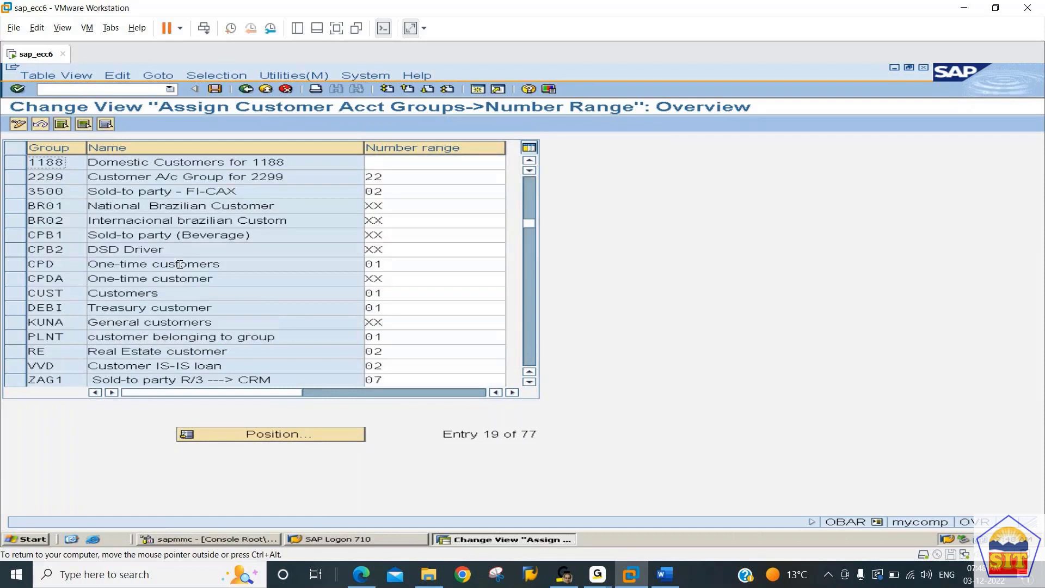
Step: Assign number range 88 to customer account group 1188 and save the assignment
{"action": "type", "text": "88"}
{"action": "key", "text": "Return"}
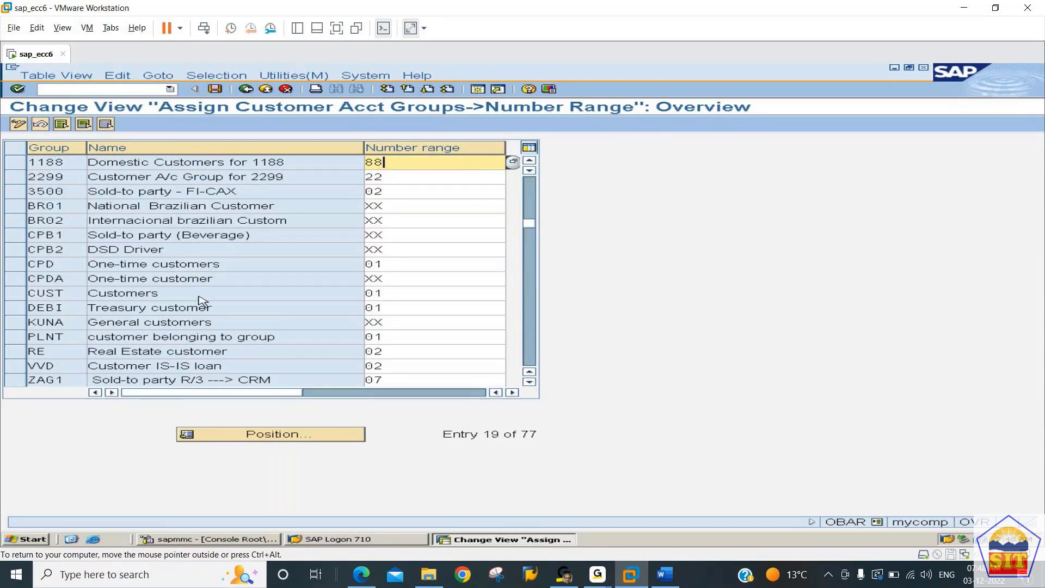
{"action": "key", "text": "ctrl+s"}
{"action": "key", "text": "Return"}
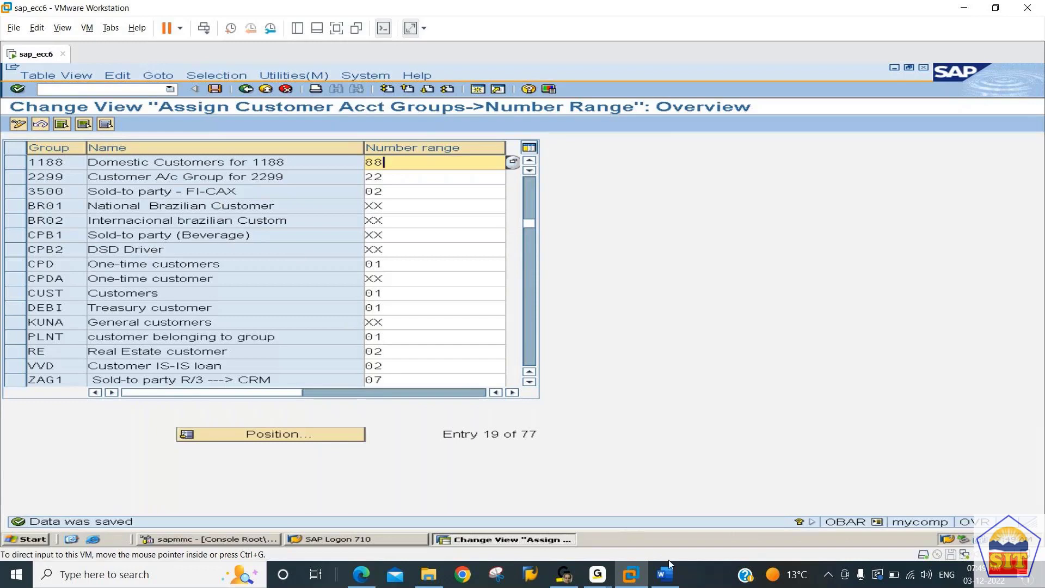
Step: Consult Step 4 and Step 5 in the Word notes on creating the sales and sundry debtors G/L accounts
{"action": "left_click", "coordinate": [672, 582]}
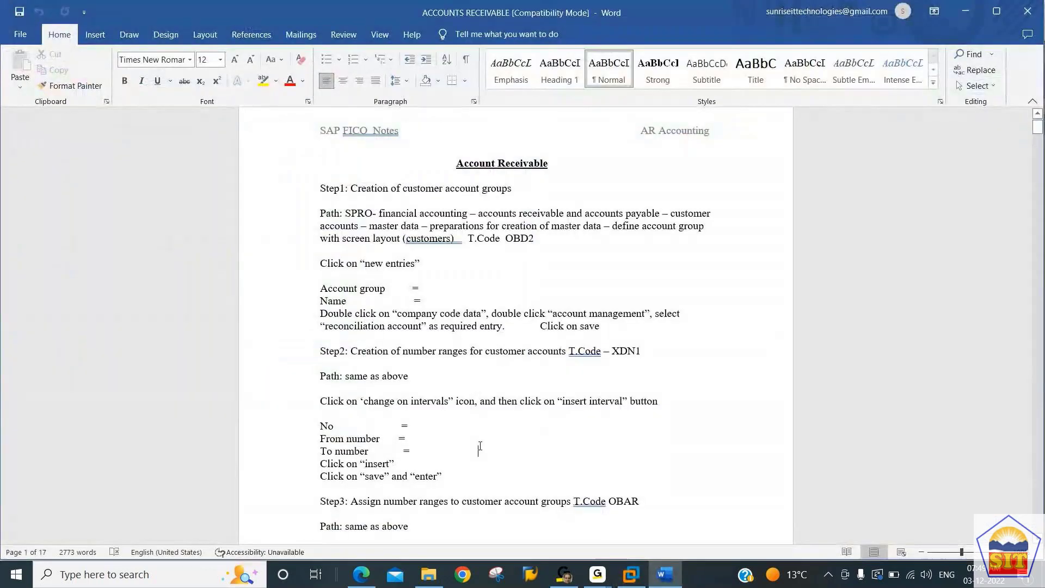
{"action": "scroll", "coordinate": [480, 446], "scroll_direction": "down", "scroll_amount": 7}
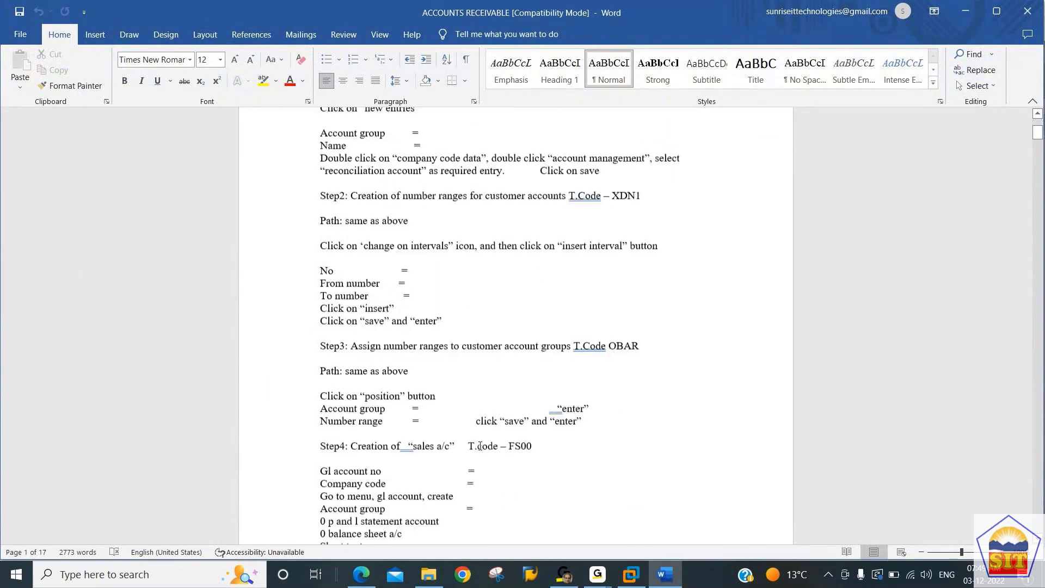
{"action": "scroll", "coordinate": [479, 446], "scroll_direction": "down", "scroll_amount": 4}
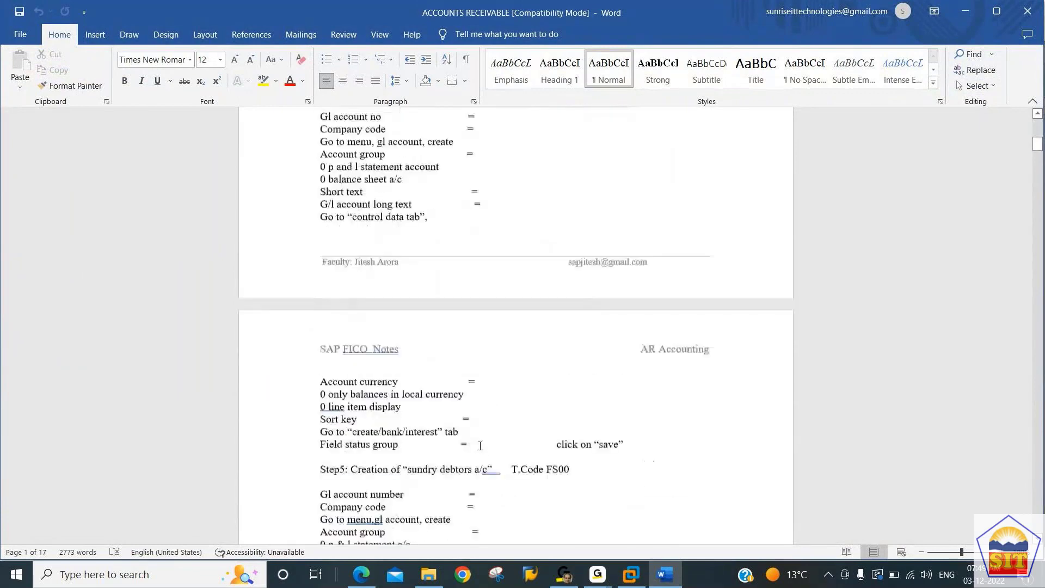
{"action": "scroll", "coordinate": [480, 446], "scroll_direction": "down", "scroll_amount": 2}
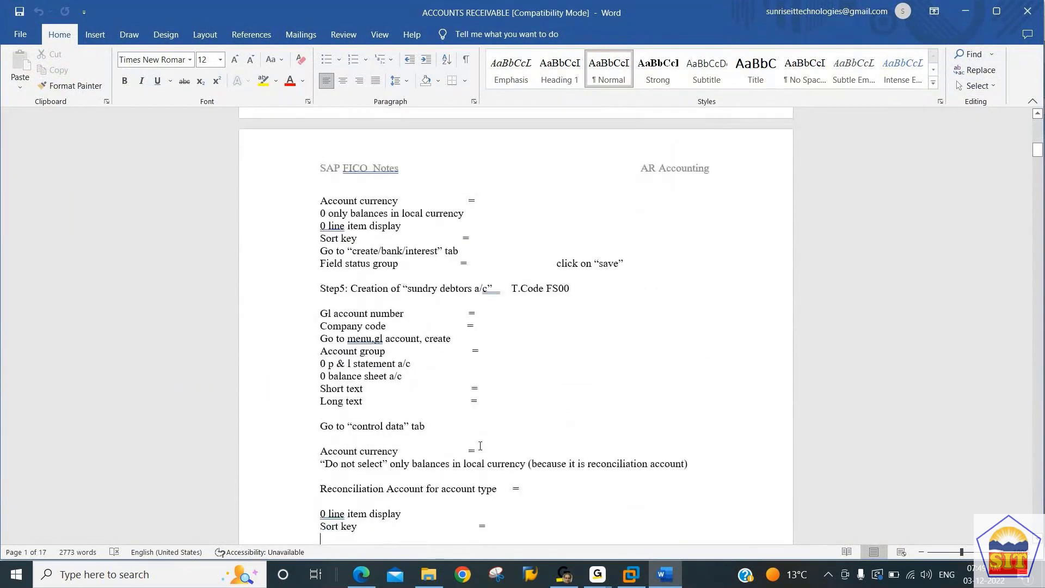
{"action": "scroll", "coordinate": [480, 446], "scroll_direction": "up", "scroll_amount": 5}
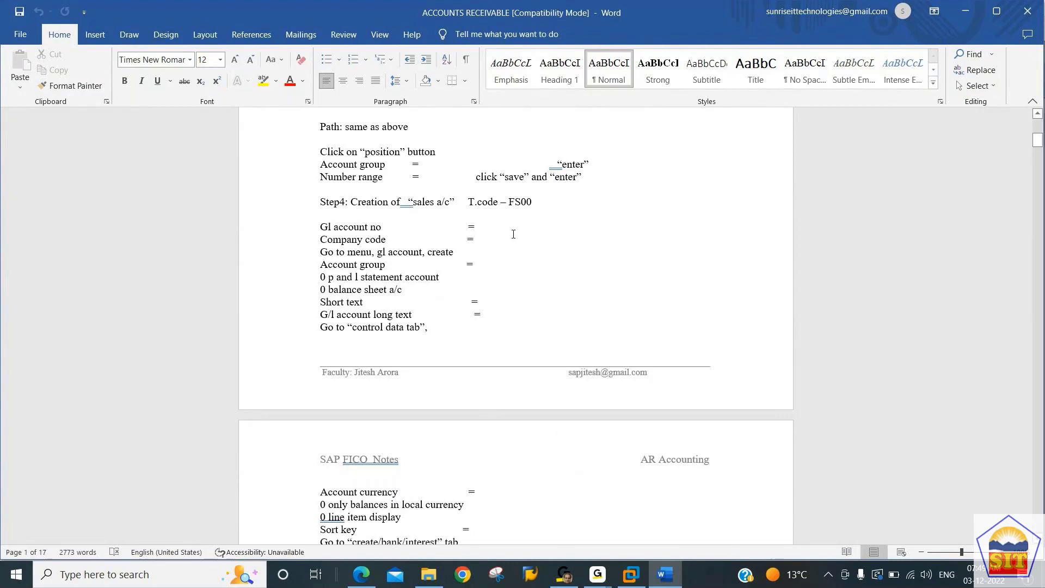
Step: Return to SAP and open the central G/L account maintenance through transaction FS00
{"action": "key", "text": "alt+Tab"}
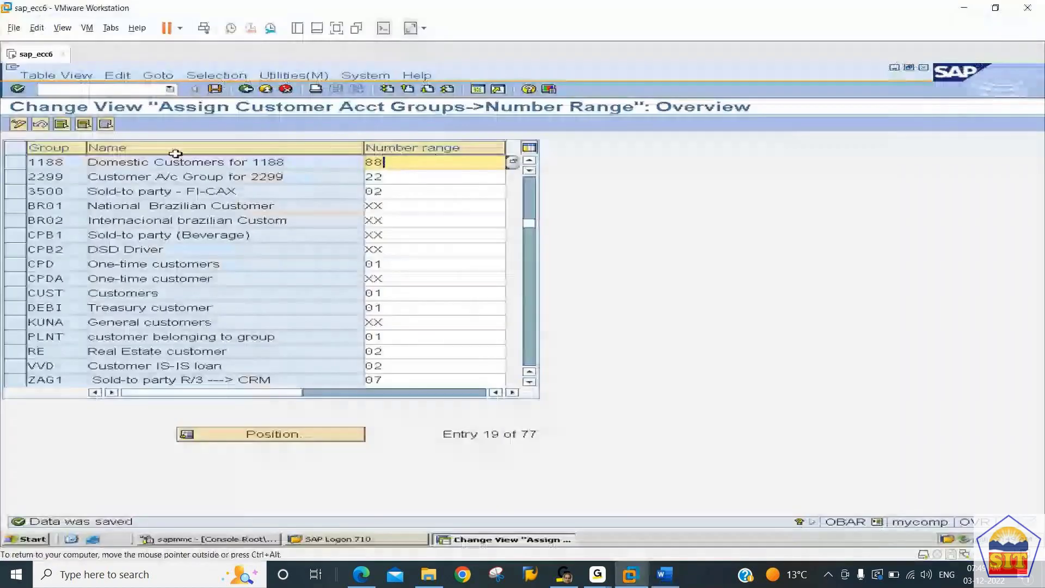
{"action": "left_click", "coordinate": [78, 92]}
{"action": "type", "text": "/nfs0"}
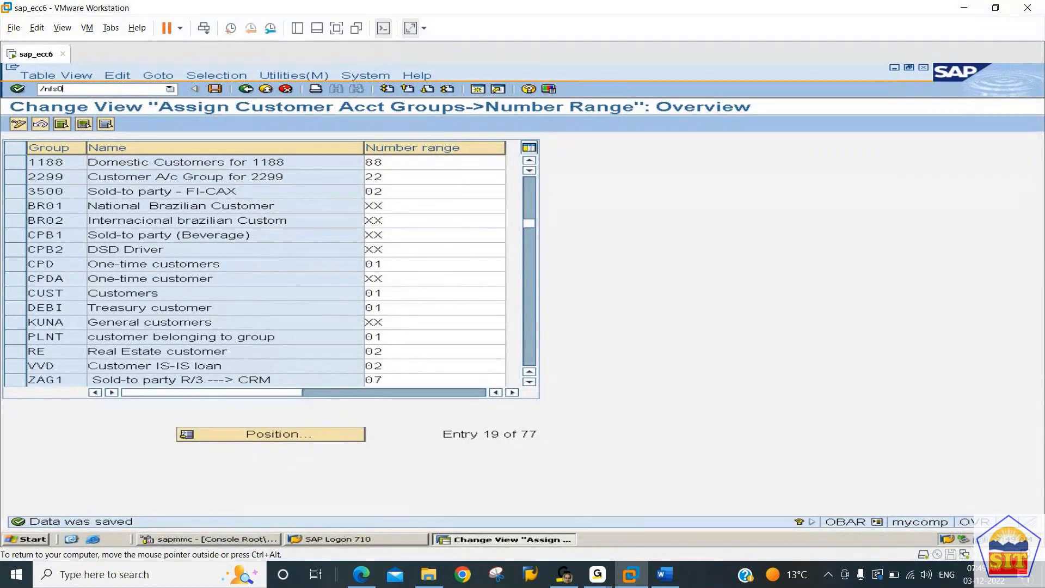
{"action": "key", "text": "Return"}
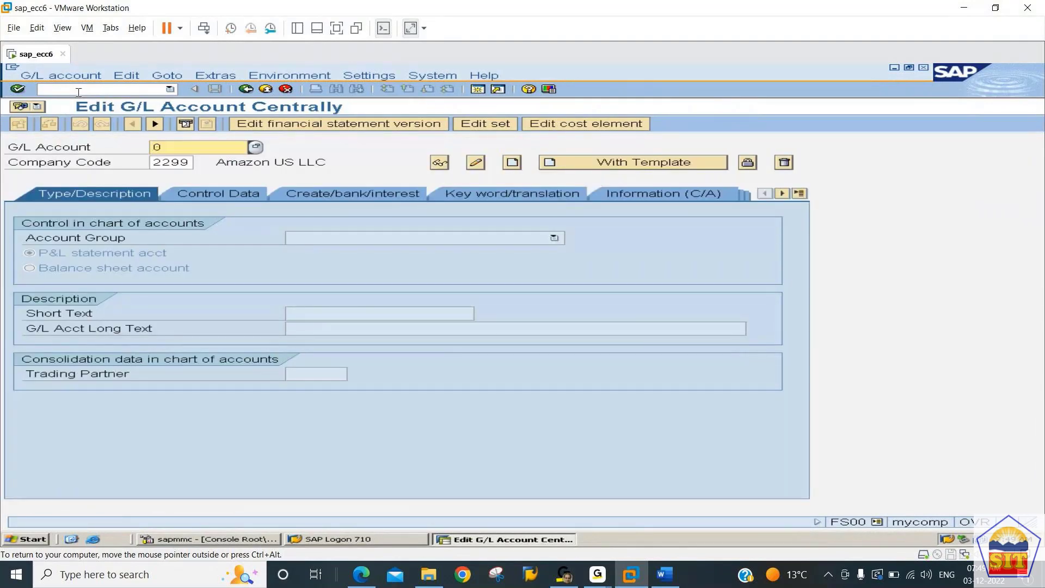
Step: Open the G/L account groups in a second session through transaction OBD4 and check the account number range of chart 1188's income group
{"action": "left_click", "coordinate": [479, 90]}
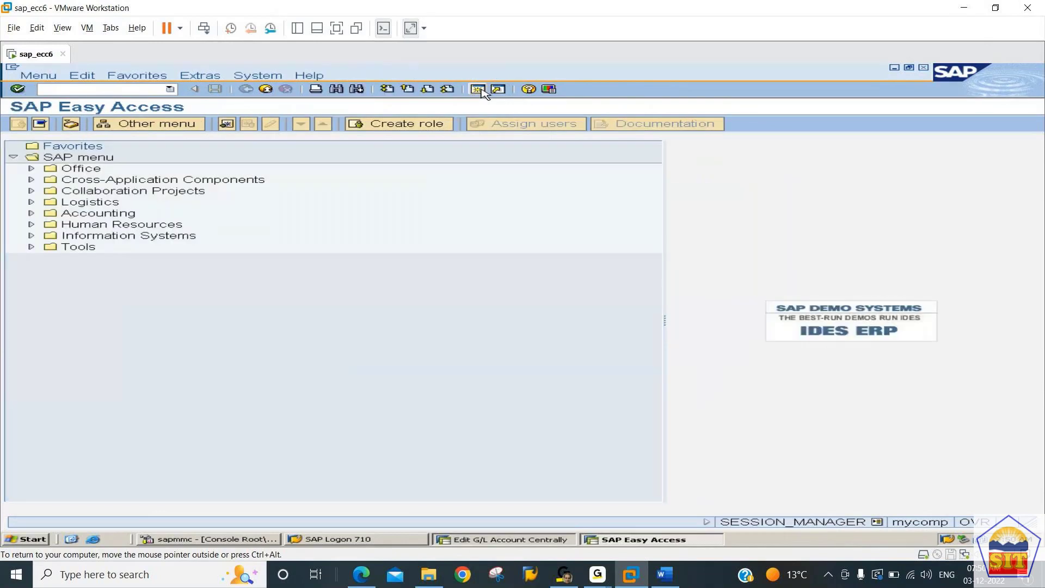
{"action": "type", "text": "obd4"}
{"action": "key", "text": "Return"}
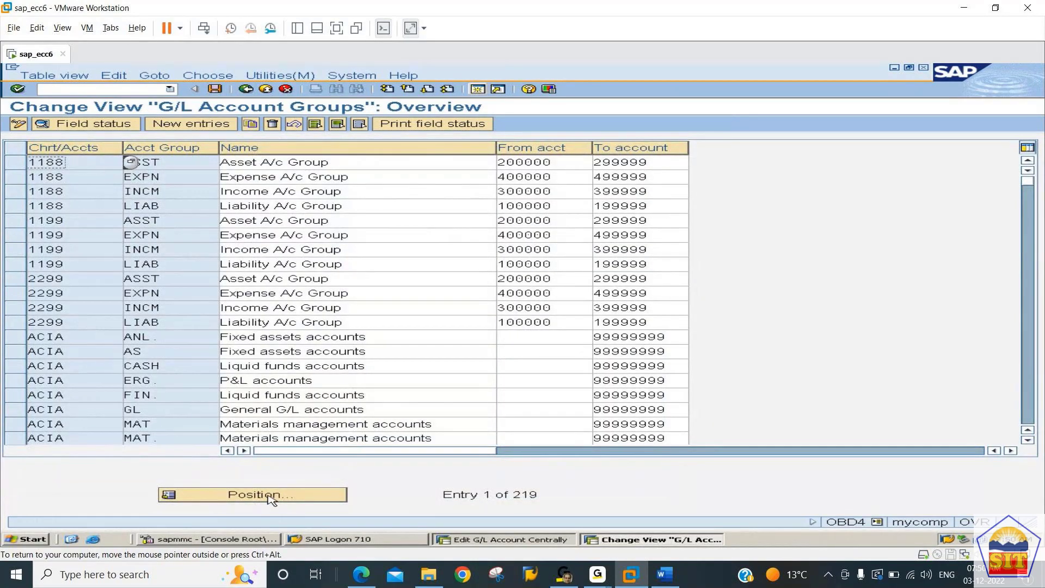
{"action": "left_click", "coordinate": [271, 497]}
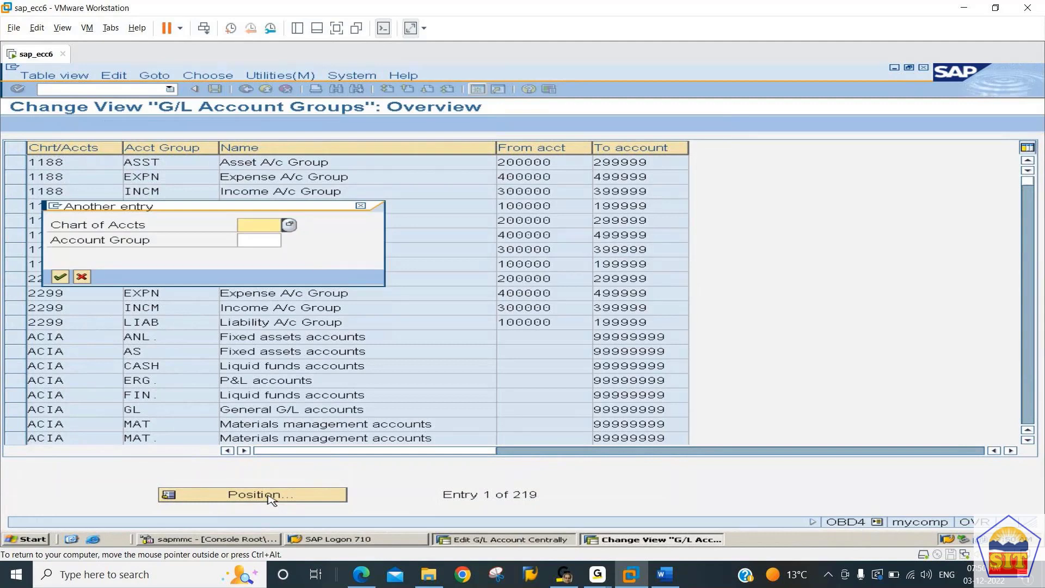
{"action": "type", "text": "1188"}
{"action": "key", "text": "Return"}
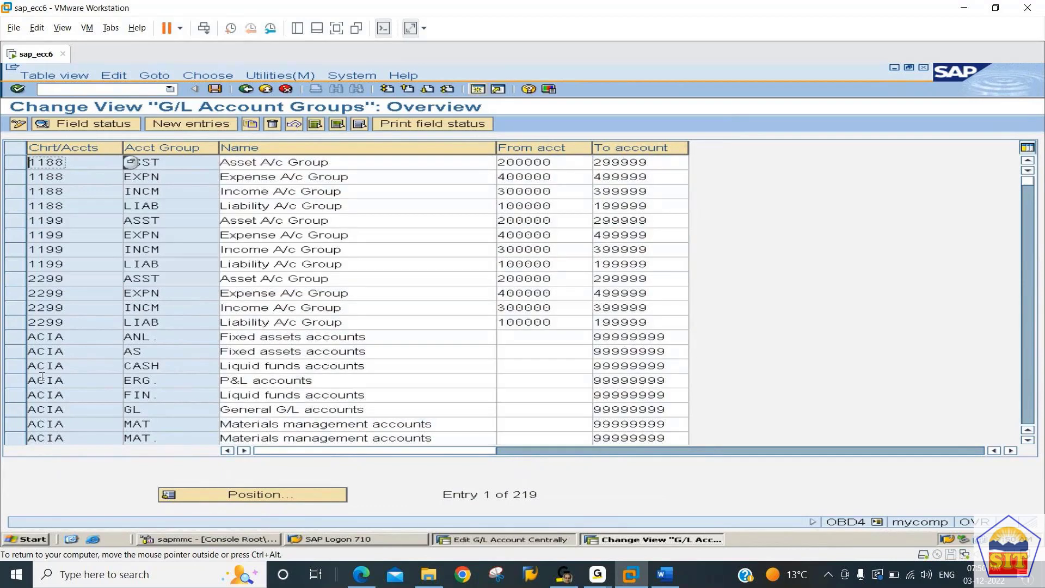
{"action": "left_click", "coordinate": [16, 191]}
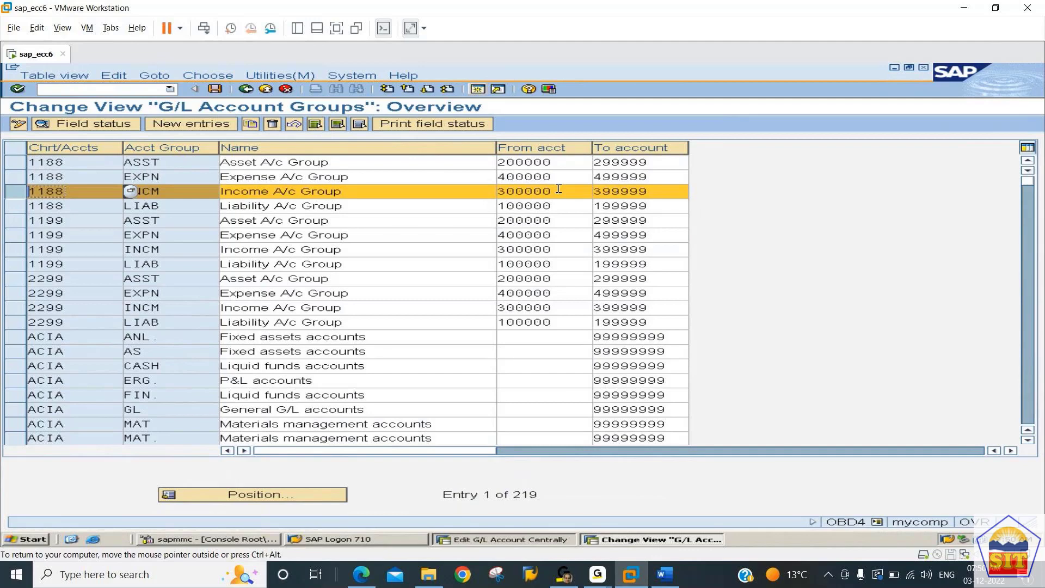
{"action": "left_click_drag", "start_coordinate": [559, 189], "coordinate": [473, 195]}
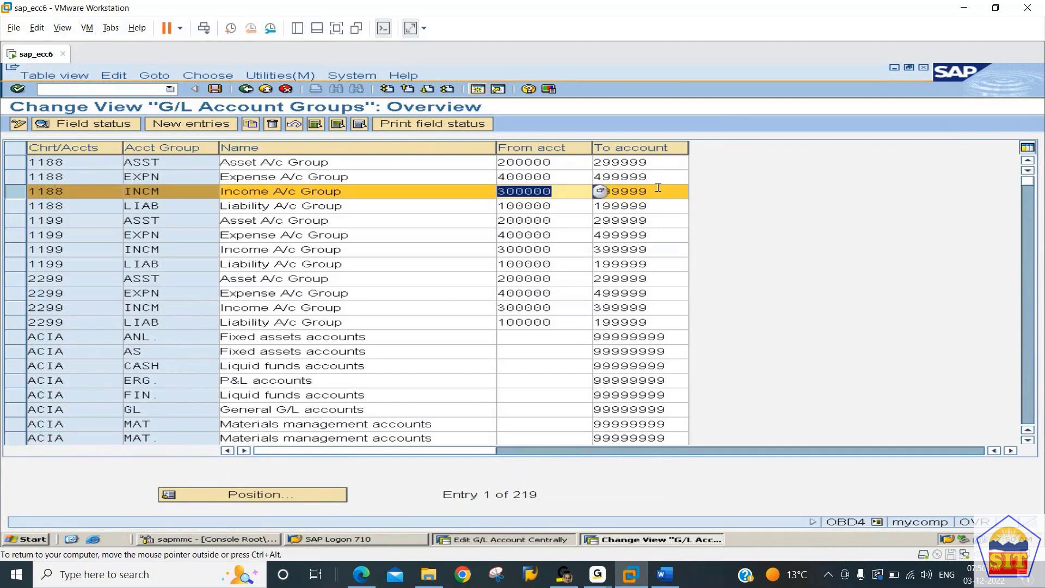
{"action": "left_click_drag", "start_coordinate": [658, 187], "coordinate": [557, 196]}
Step: Back in the G/L account session, start creating account 300000 in company code 1188 and open its account group choices
{"action": "key", "text": "alt+Tab"}
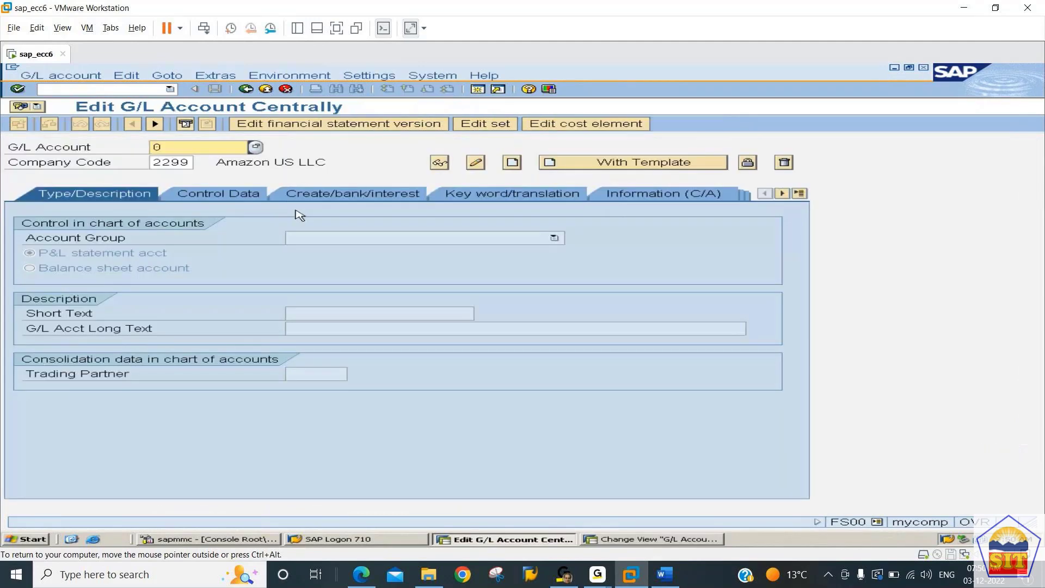
{"action": "type", "text": "3"}
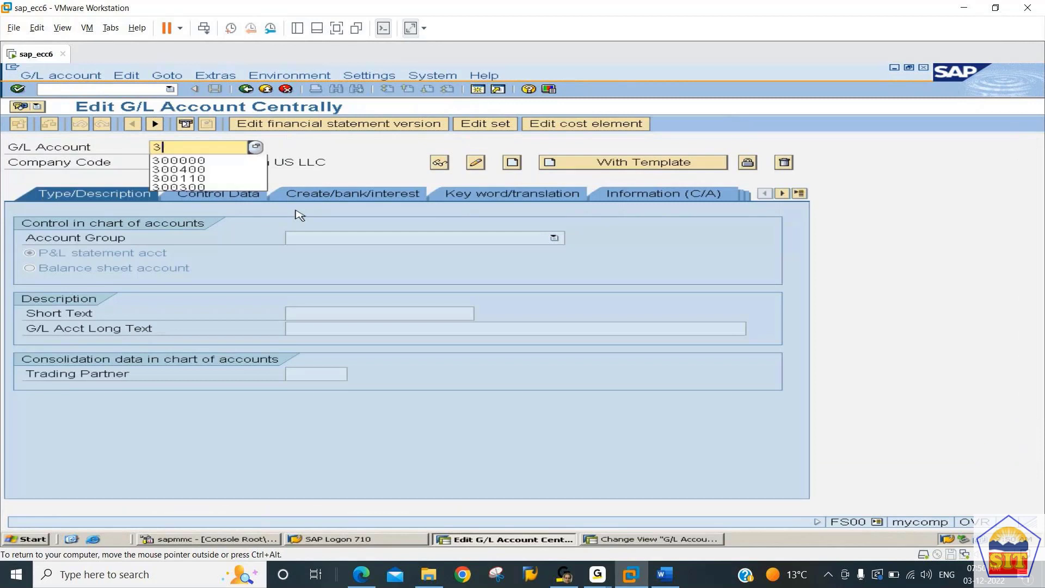
{"action": "type", "text": "00000"}
{"action": "key", "text": "Tab"}
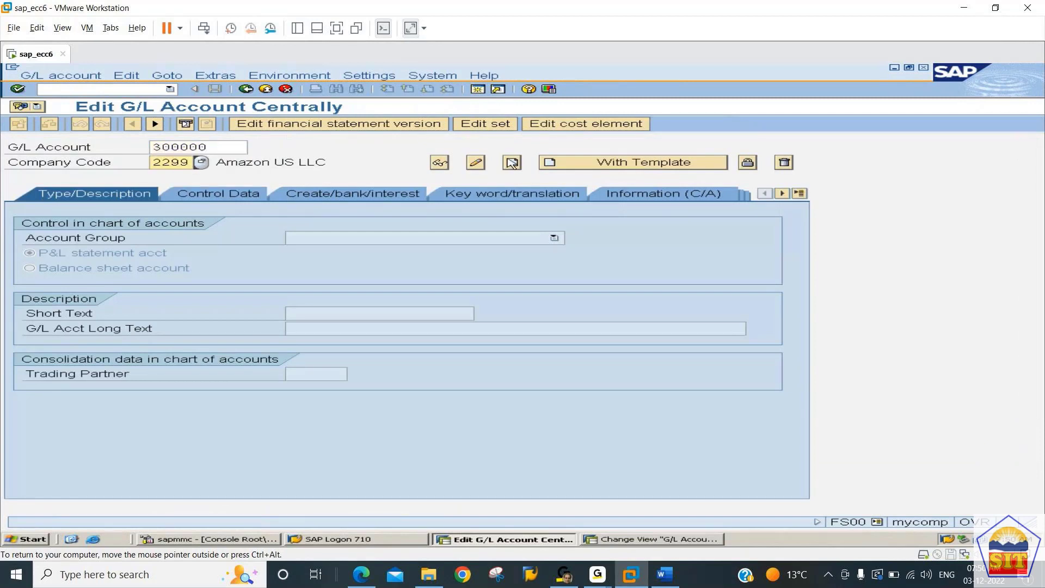
{"action": "type", "text": "1188"}
{"action": "key", "text": "Tab"}
{"action": "left_click", "coordinate": [512, 164]}
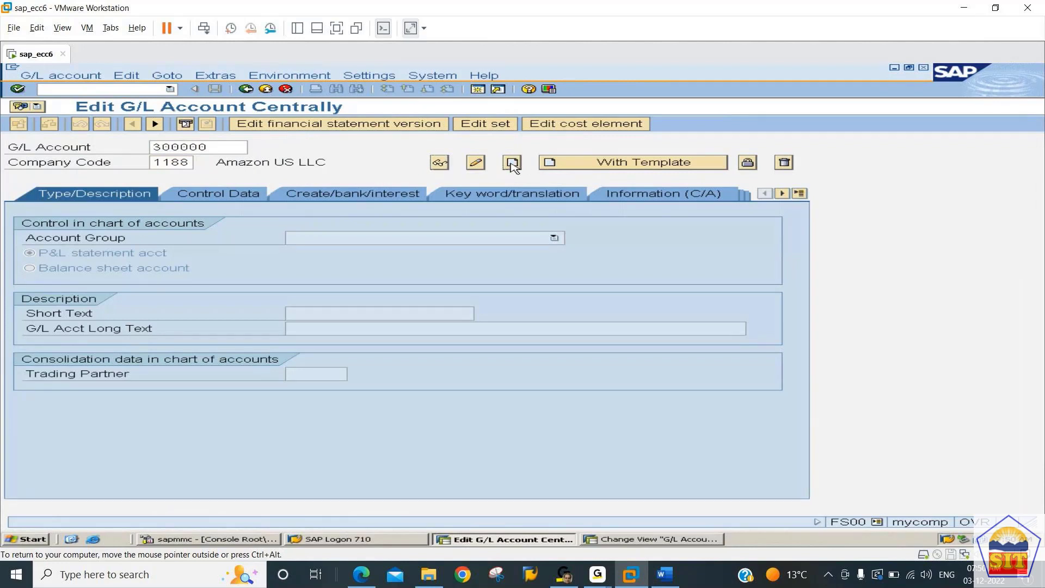
{"action": "left_click", "coordinate": [424, 240]}
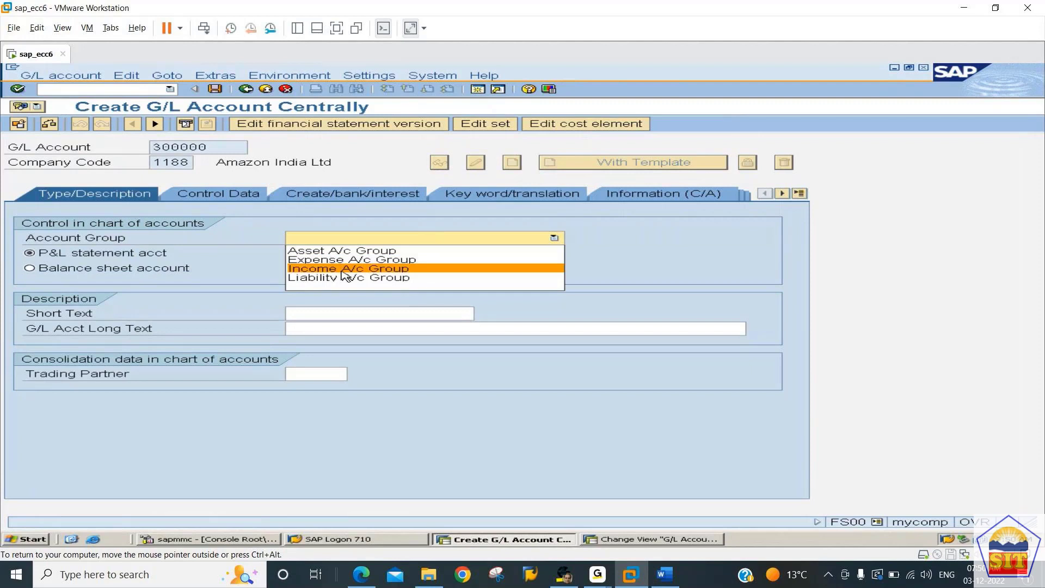